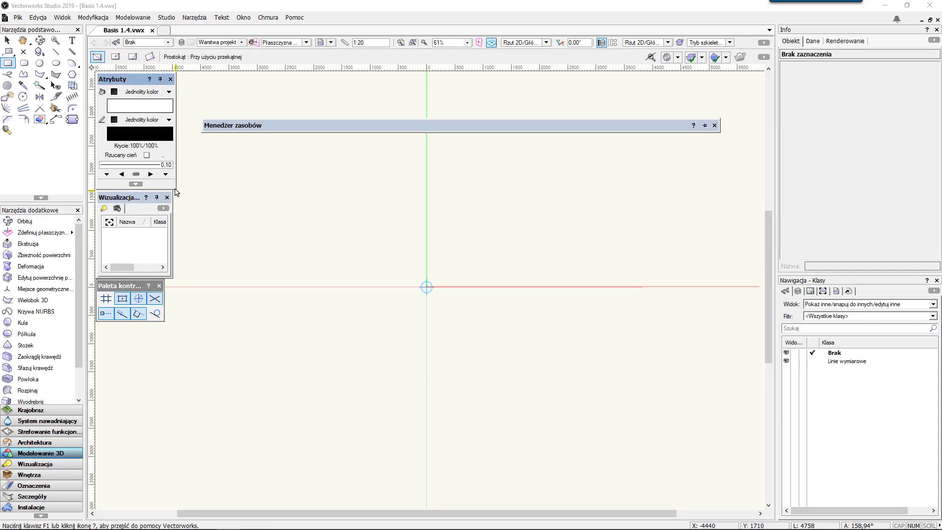
Step: Enlarge the Atrybuty palette and dock the Menedżer zasobów along the bottom of the window
{"action": "left_click_drag", "start_coordinate": [175, 188], "coordinate": [264, 293]}
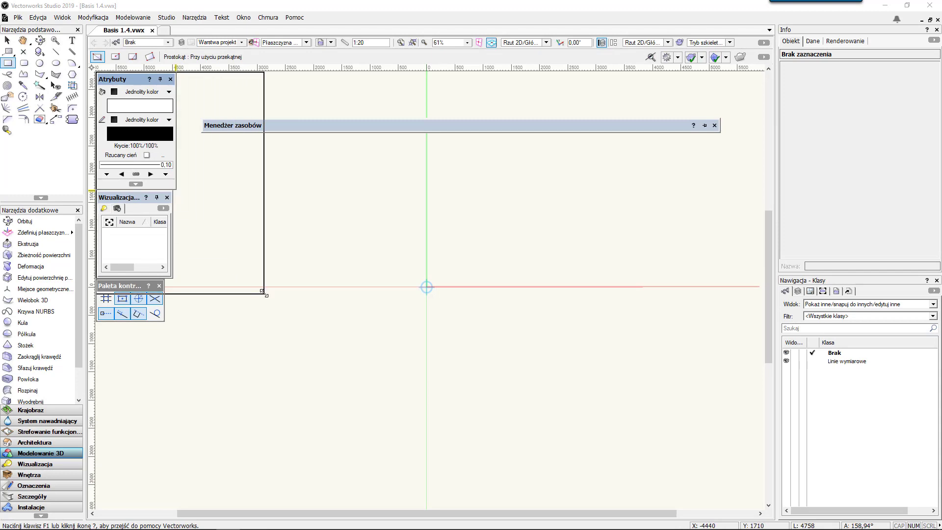
{"action": "left_click_drag", "start_coordinate": [436, 126], "coordinate": [432, 510]}
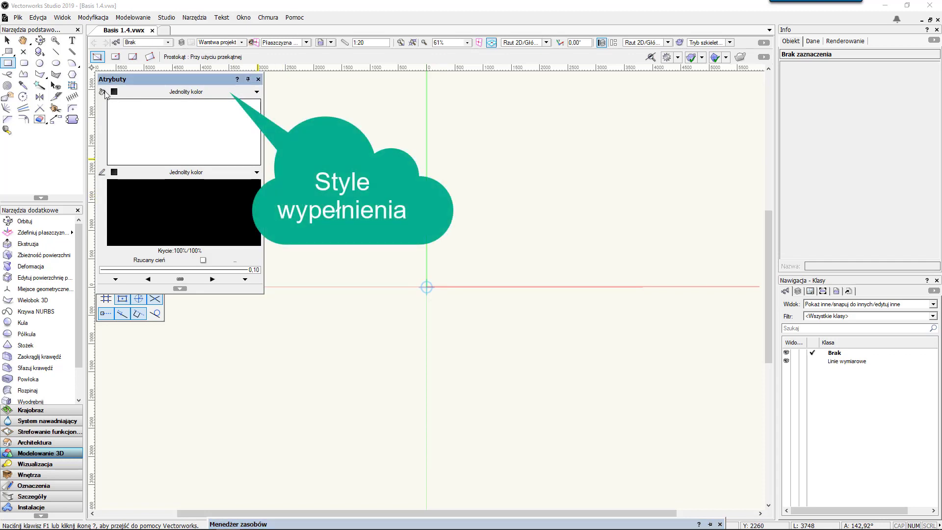
Step: Set the fill style to Gradient using the [GR] Biało-czerwony white-to-red gradient
{"action": "left_click", "coordinate": [187, 93]}
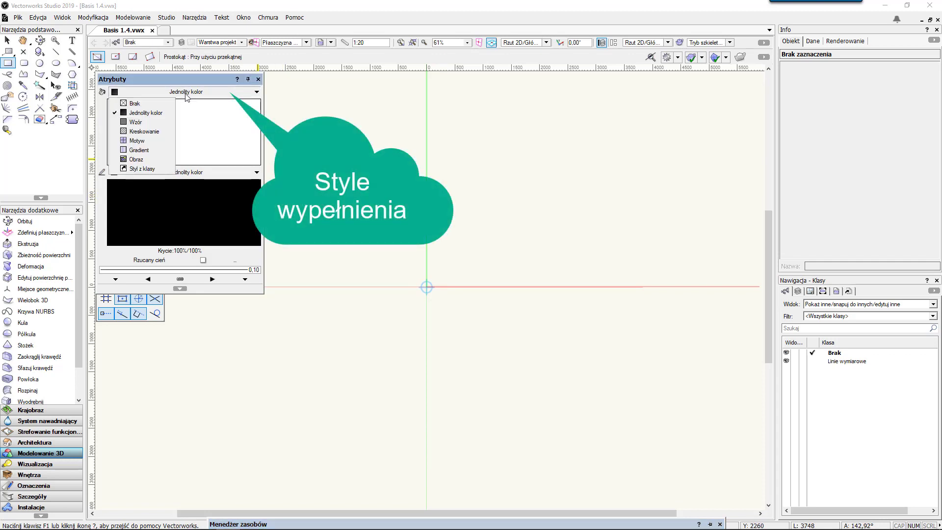
{"action": "left_click", "coordinate": [142, 123]}
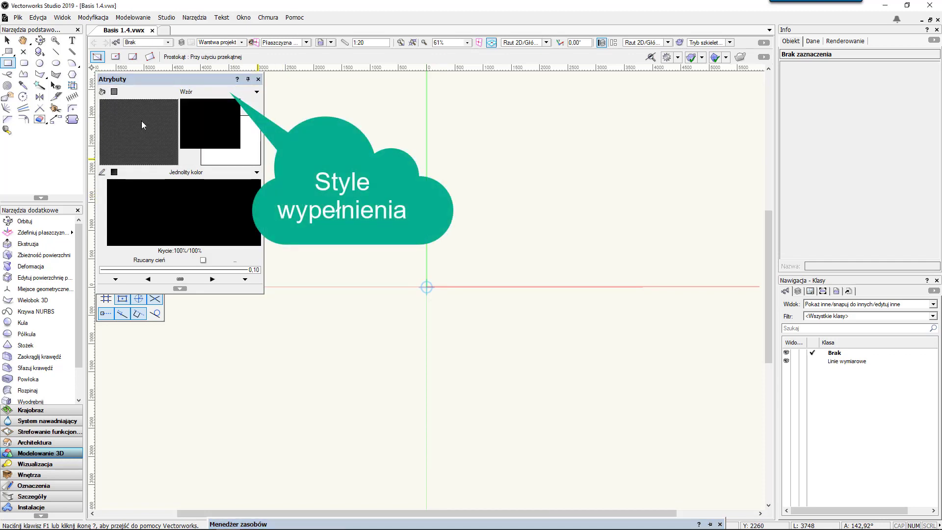
{"action": "left_click", "coordinate": [189, 93]}
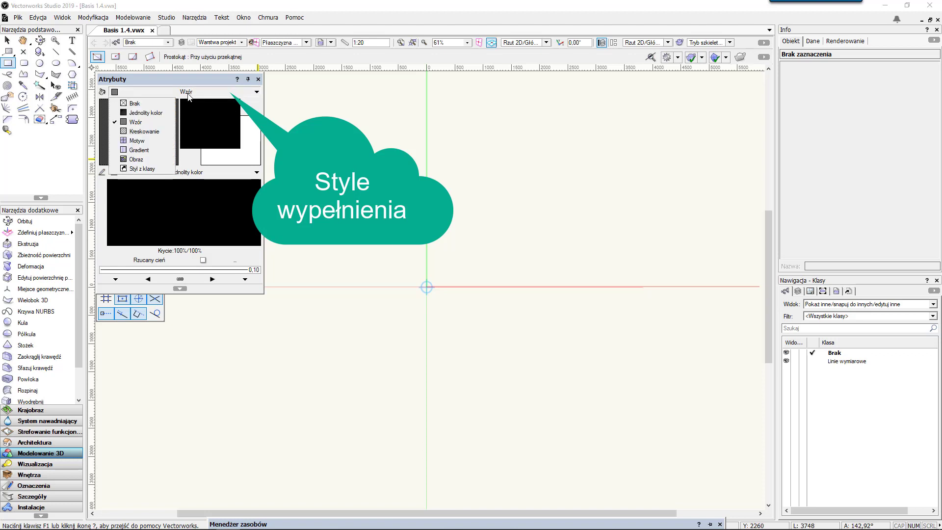
{"action": "left_click", "coordinate": [151, 152]}
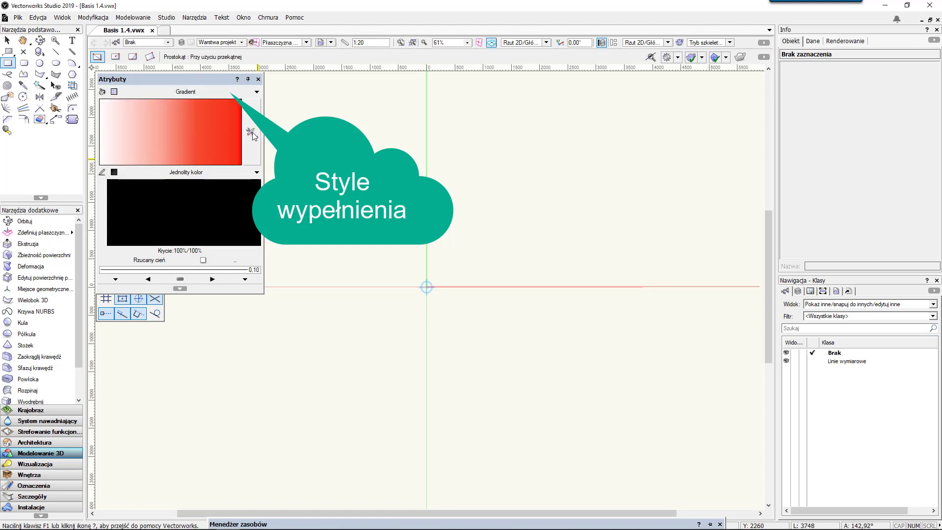
{"action": "left_click", "coordinate": [251, 131]}
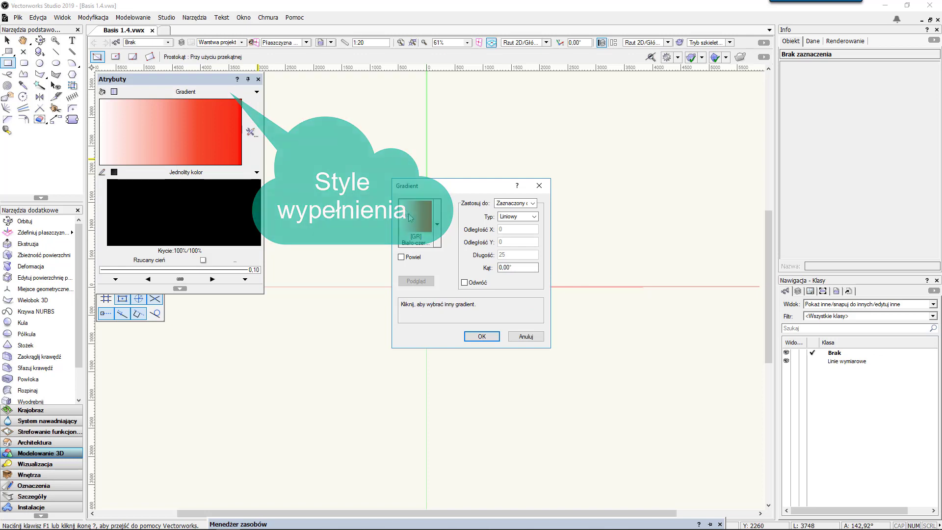
{"action": "left_click", "coordinate": [437, 225]}
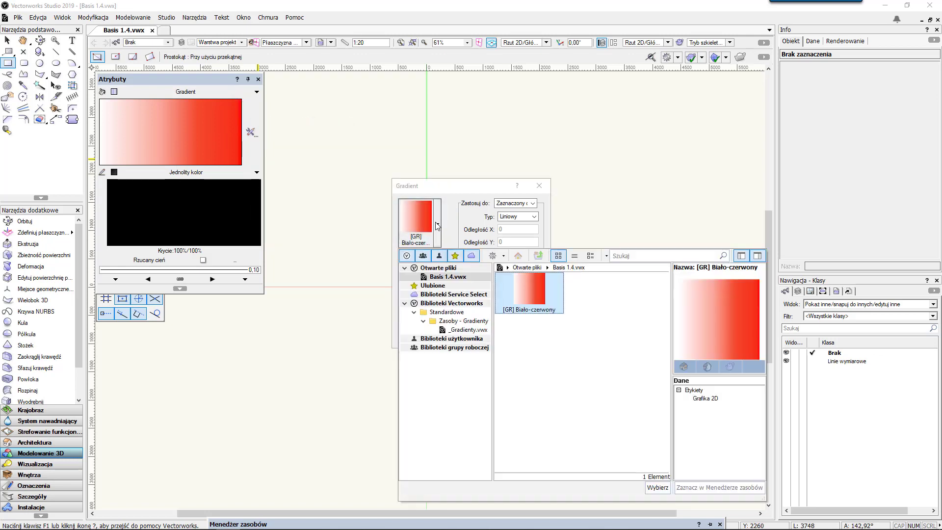
{"action": "left_click", "coordinate": [438, 226]}
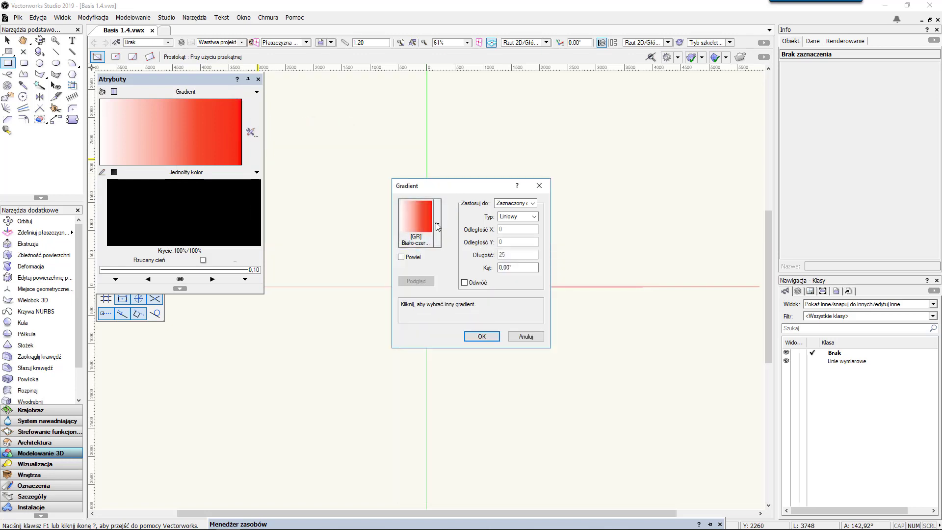
{"action": "left_click", "coordinate": [482, 338]}
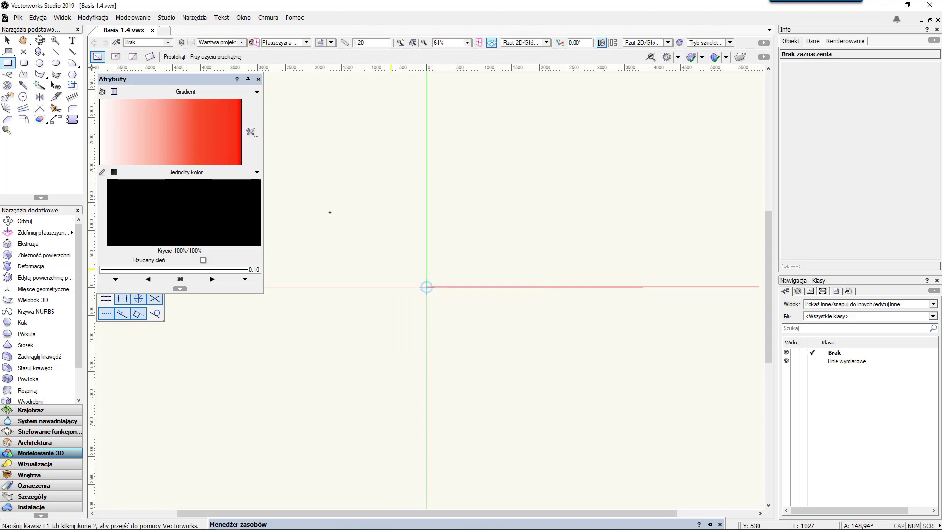
Step: Switch the fill to Jednolity kolor and pick blue in the Kolor dialog
{"action": "left_click", "coordinate": [256, 91]}
{"action": "left_click", "coordinate": [177, 112]}
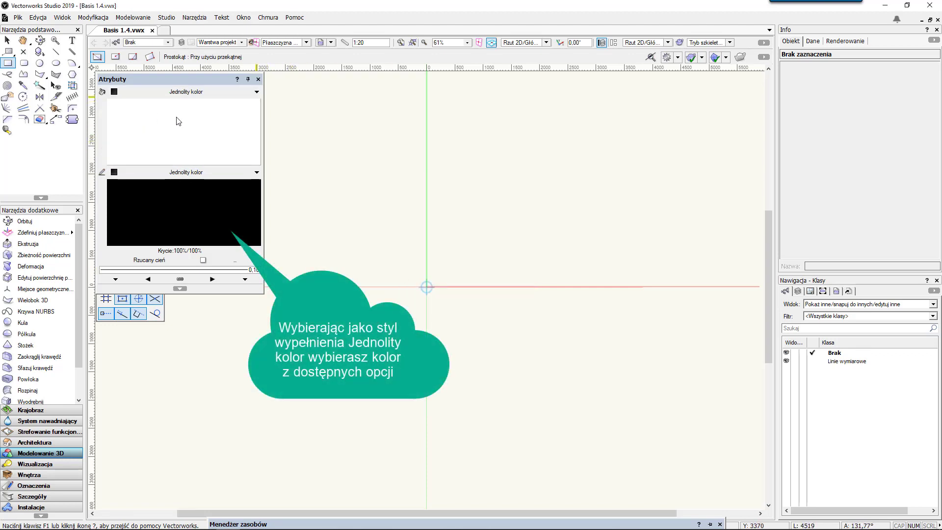
{"action": "left_click", "coordinate": [233, 126]}
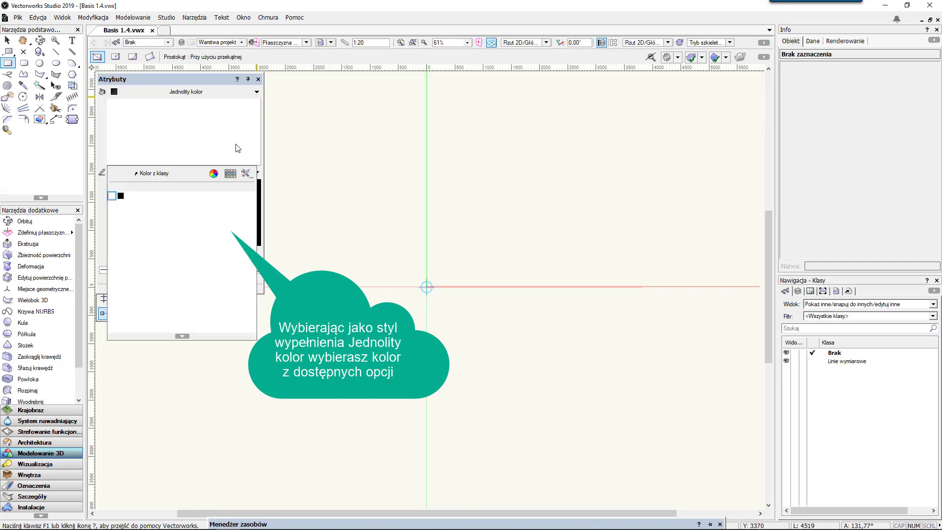
{"action": "left_click", "coordinate": [214, 174]}
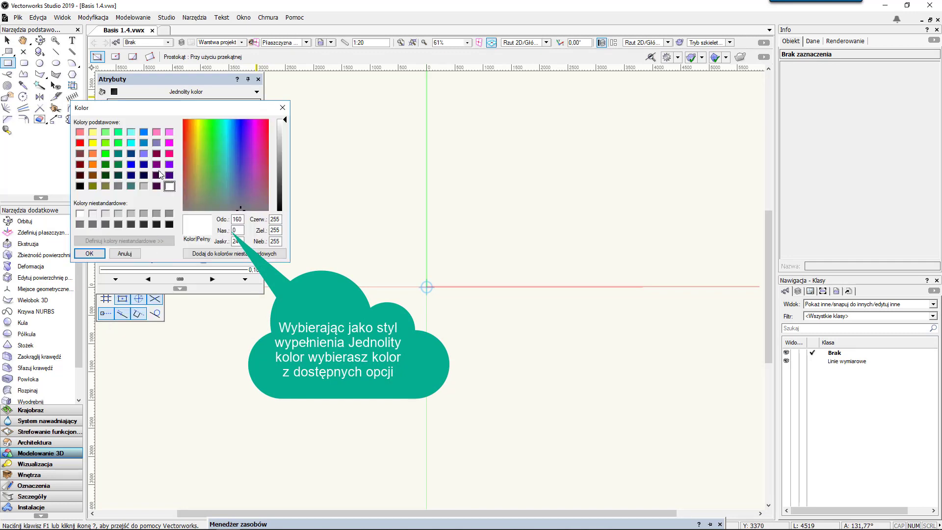
{"action": "left_click", "coordinate": [144, 142]}
{"action": "left_click", "coordinate": [99, 252]}
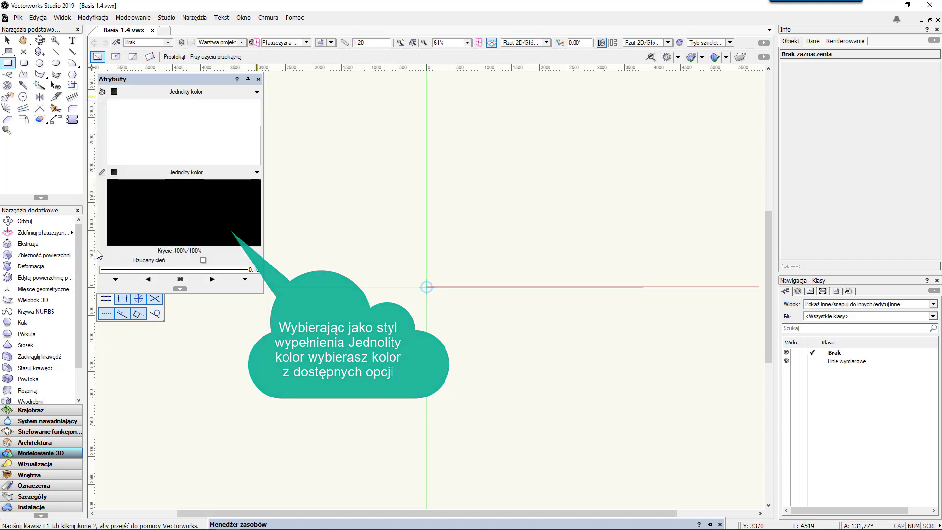
Step: Change the solid fill colour to white from the colour swatches
{"action": "left_click", "coordinate": [257, 92]}
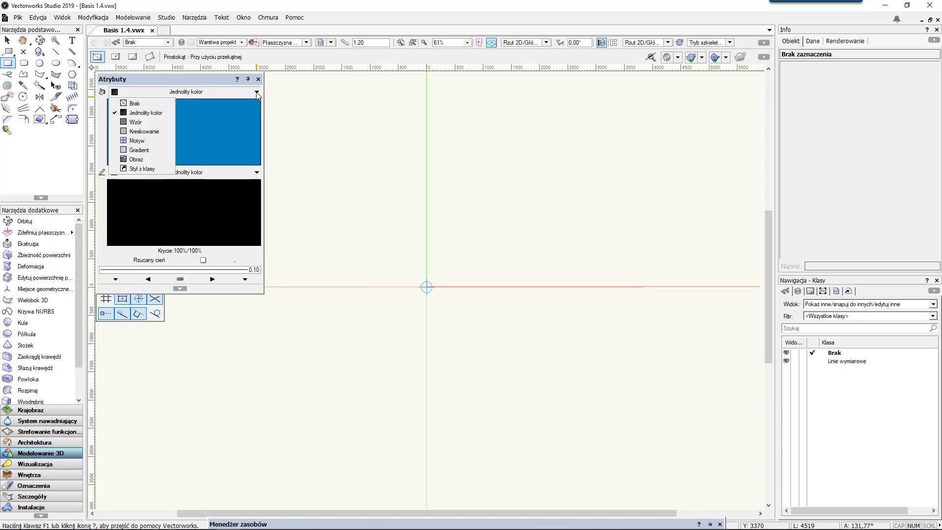
{"action": "left_click", "coordinate": [125, 114]}
{"action": "left_click", "coordinate": [202, 126]}
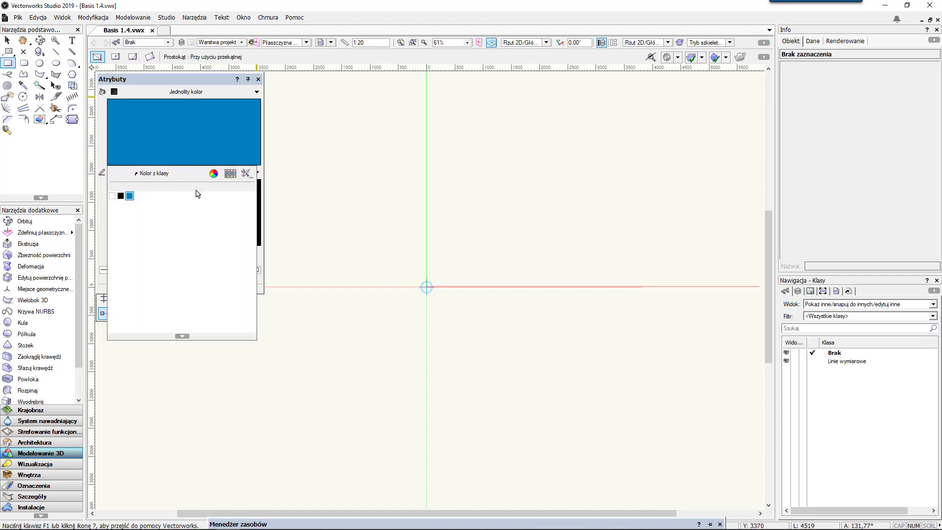
{"action": "left_click", "coordinate": [112, 196]}
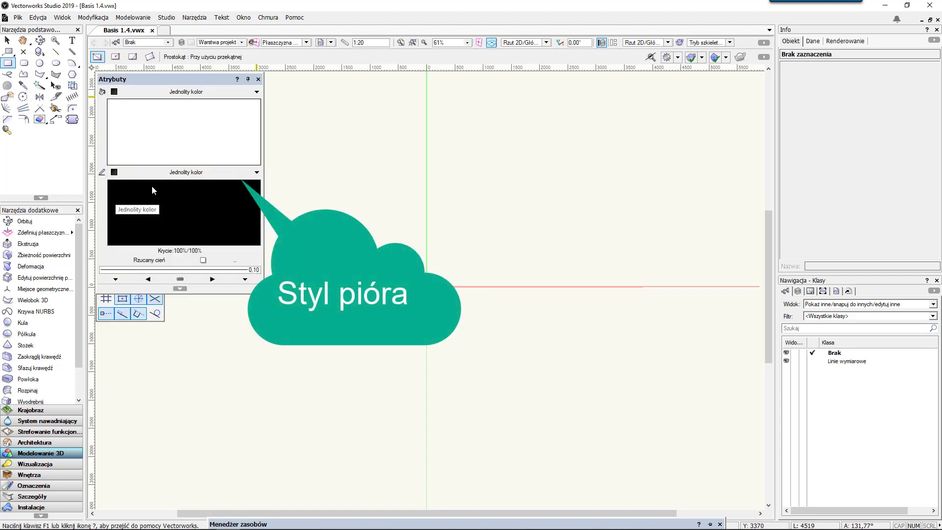
{"action": "left_click", "coordinate": [256, 172]}
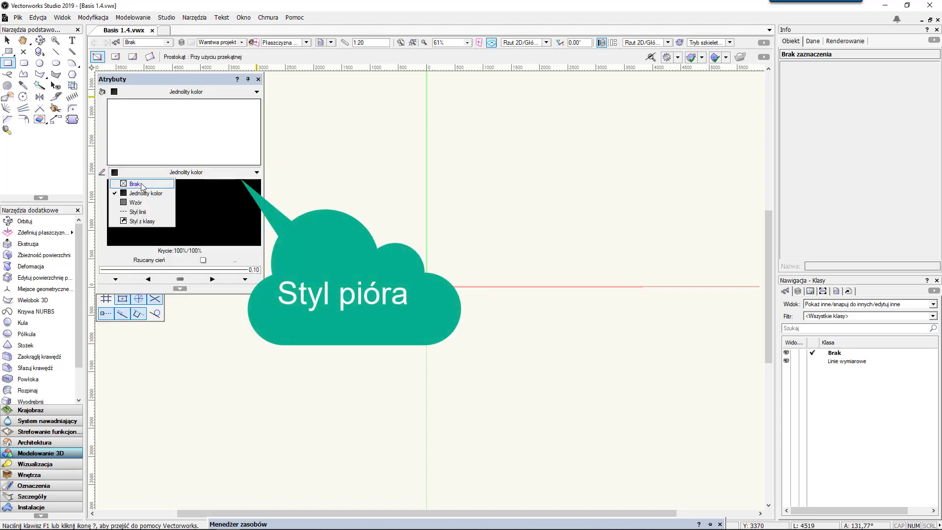
{"action": "left_click", "coordinate": [135, 202]}
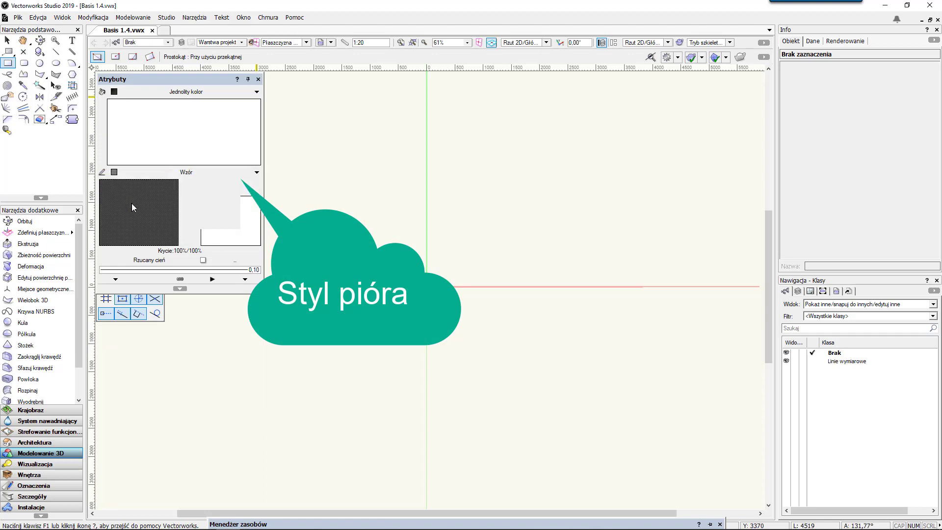
{"action": "left_click", "coordinate": [255, 173]}
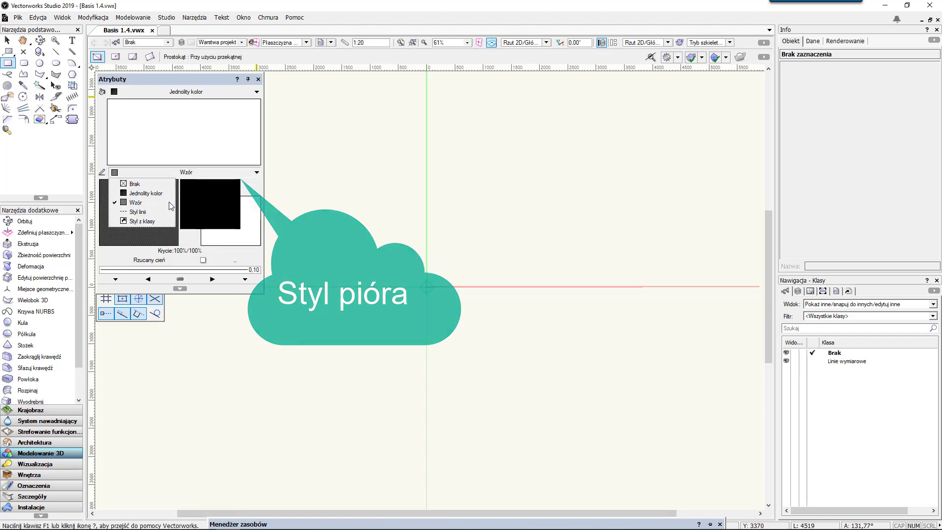
{"action": "left_click", "coordinate": [143, 211]}
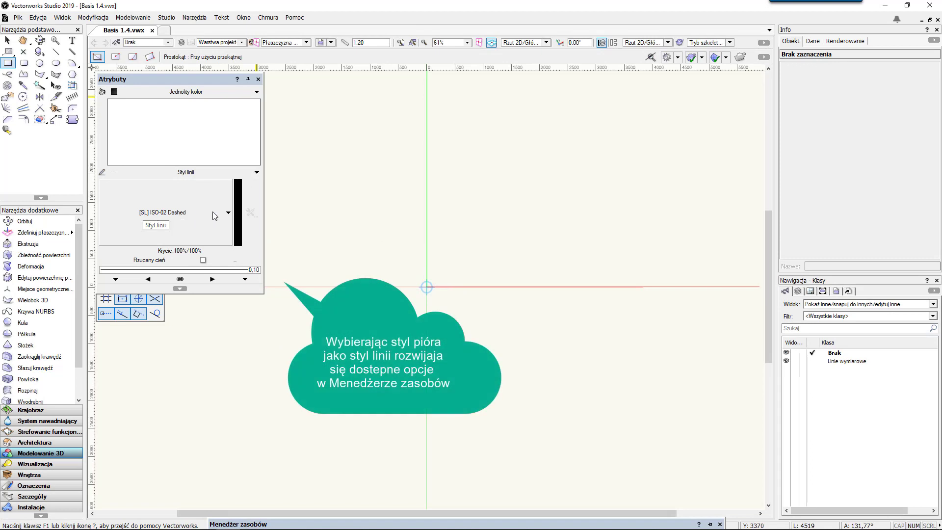
{"action": "left_click", "coordinate": [227, 212]}
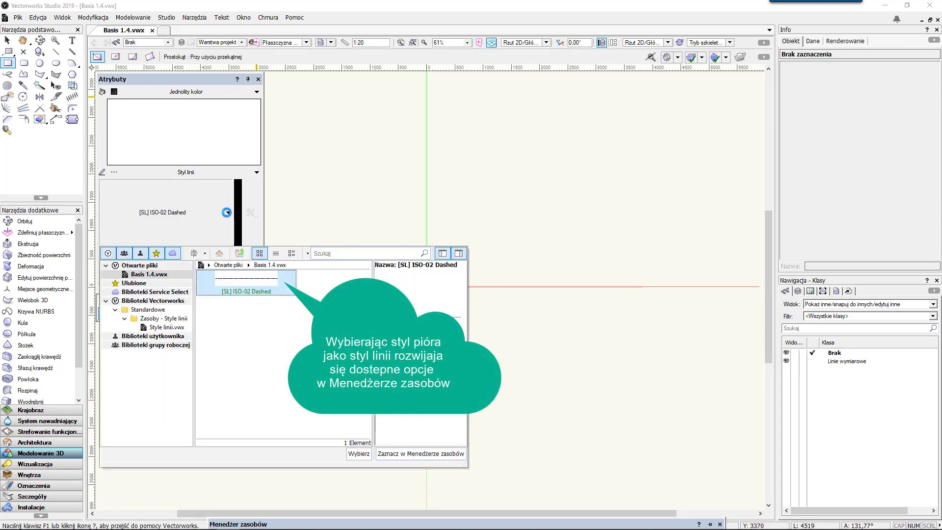
{"action": "left_click", "coordinate": [227, 213]}
{"action": "left_click", "coordinate": [256, 172]}
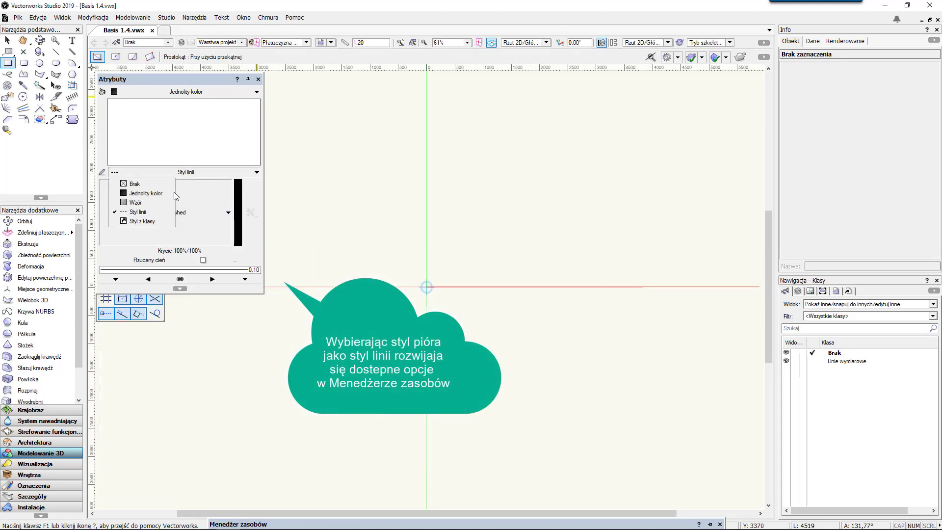
{"action": "left_click", "coordinate": [154, 195]}
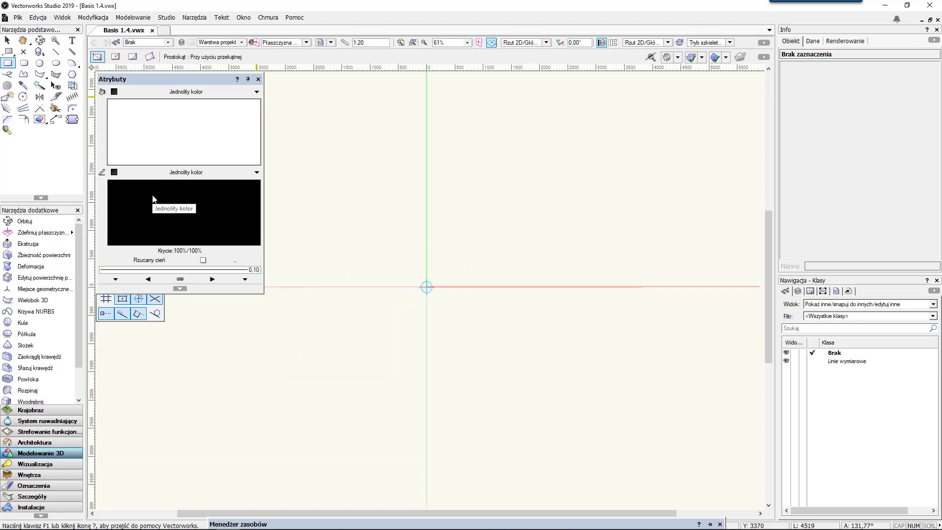
{"action": "left_click", "coordinate": [168, 251]}
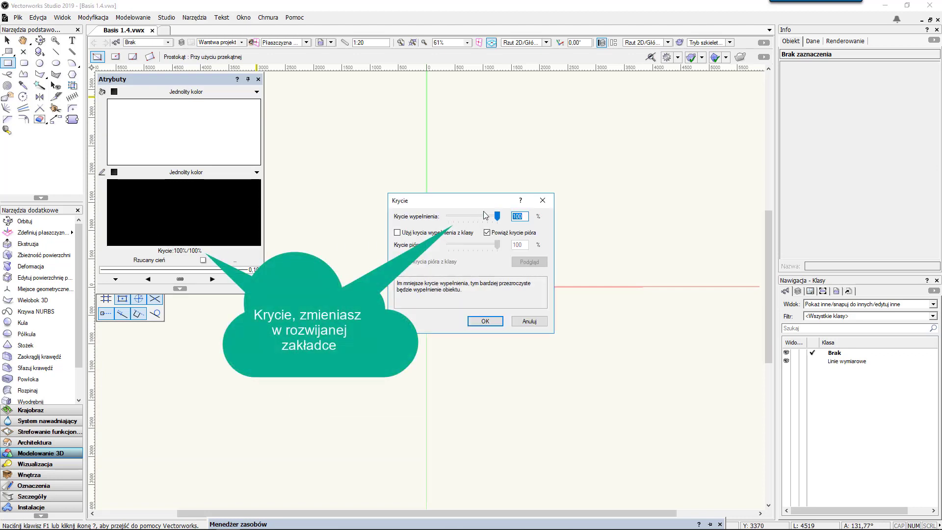
{"action": "mouse_move", "coordinate": [497, 221]}
{"action": "left_mouse_down"}
{"action": "mouse_move", "coordinate": [467, 223]}
{"action": "mouse_move", "coordinate": [500, 222]}
{"action": "left_mouse_up"}
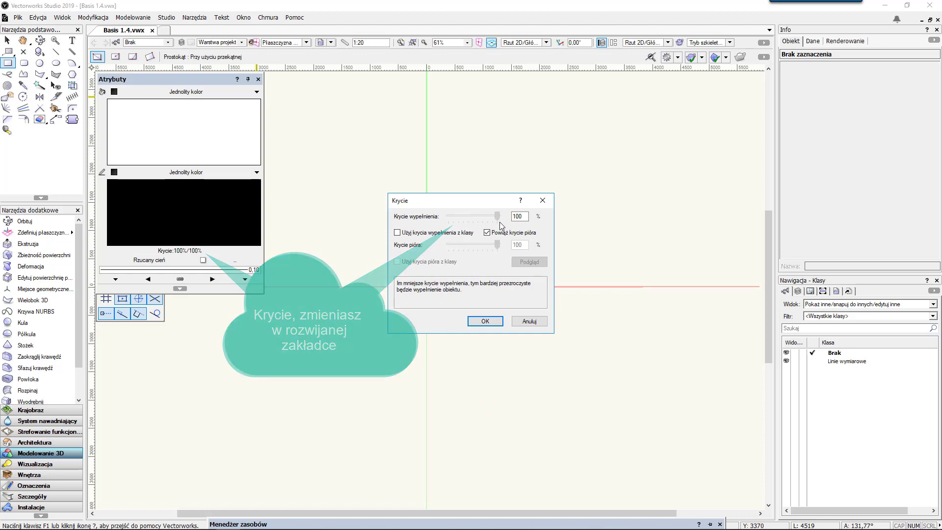
{"action": "left_click", "coordinate": [484, 322]}
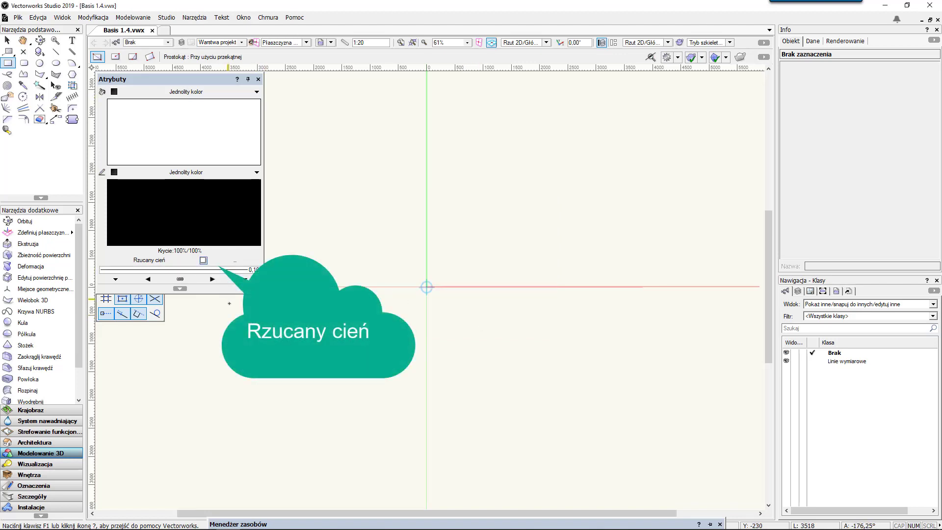
Step: Draw the rectangle, turn off its Rzucany cień drop shadow, and deselect it
{"action": "left_click", "coordinate": [308, 126]}
{"action": "left_click", "coordinate": [510, 212]}
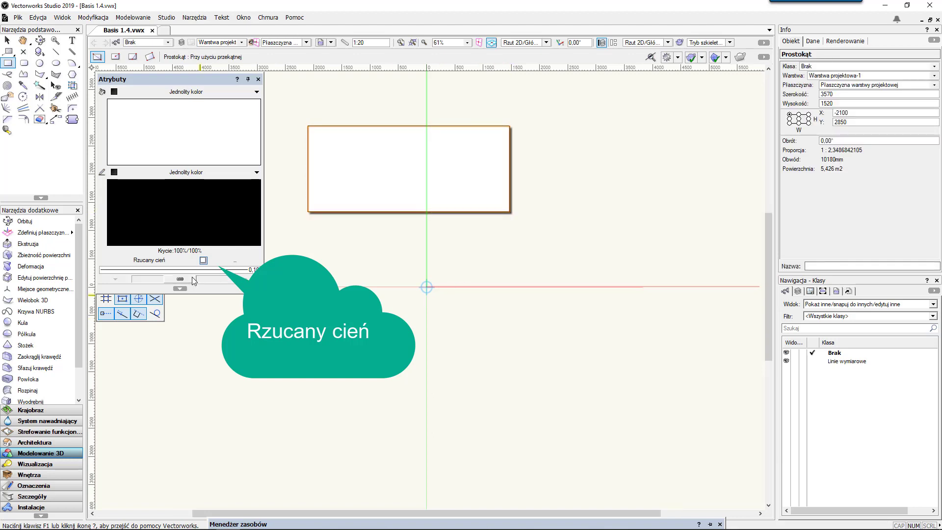
{"action": "left_click", "coordinate": [203, 260]}
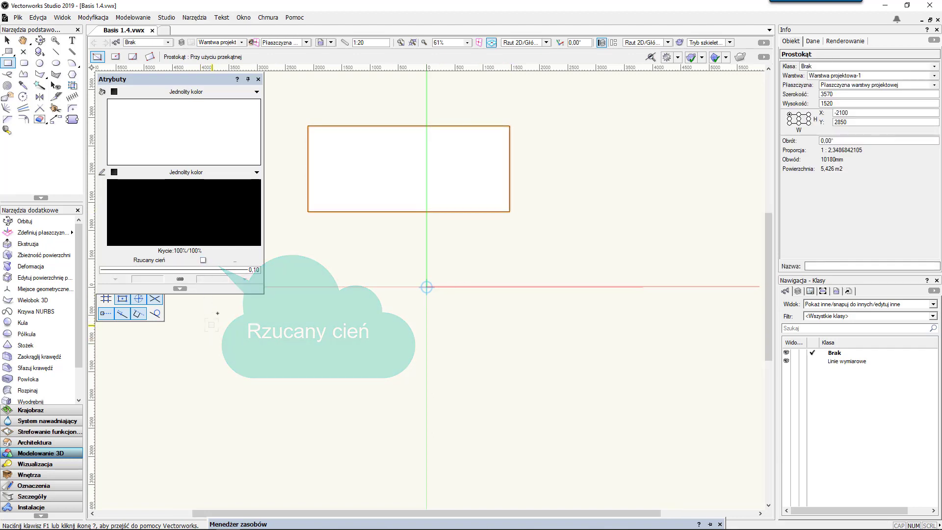
{"action": "key", "text": "x"}
{"action": "left_click", "coordinate": [315, 257]}
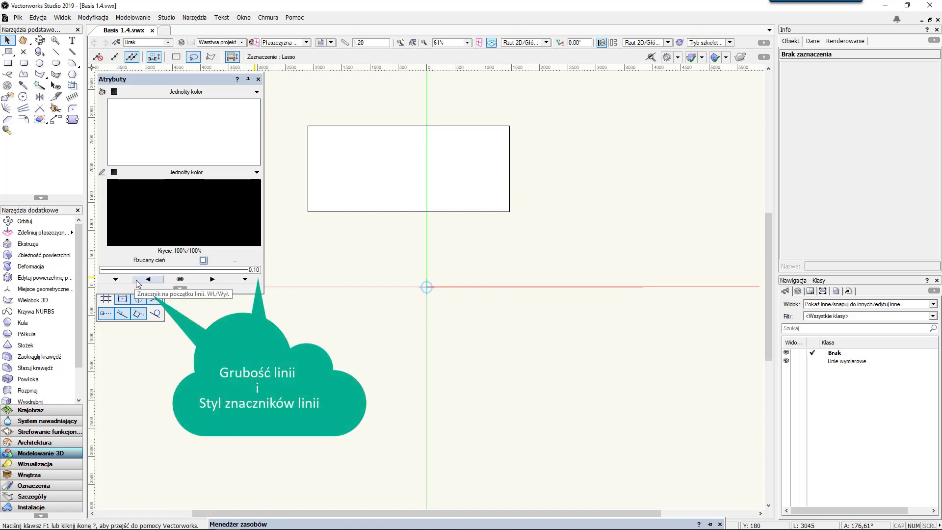
{"action": "left_click", "coordinate": [117, 280]}
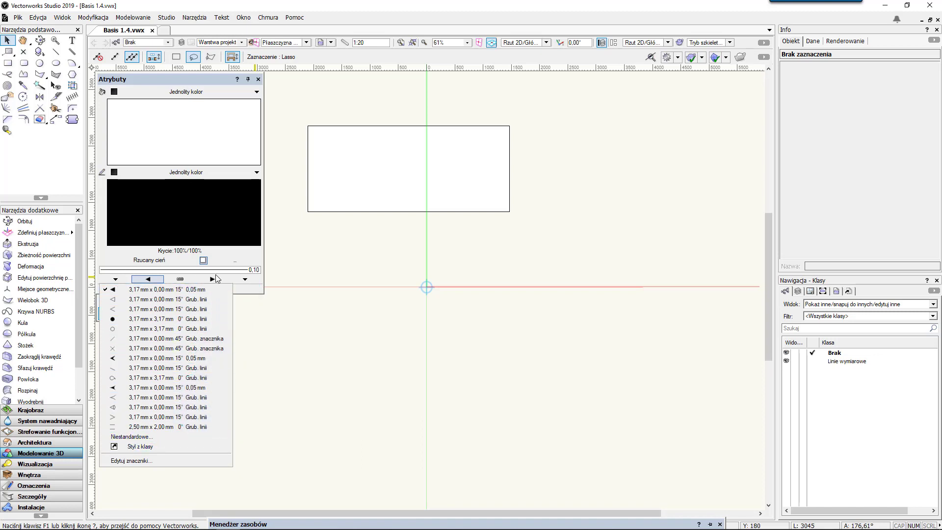
{"action": "left_click", "coordinate": [216, 279]}
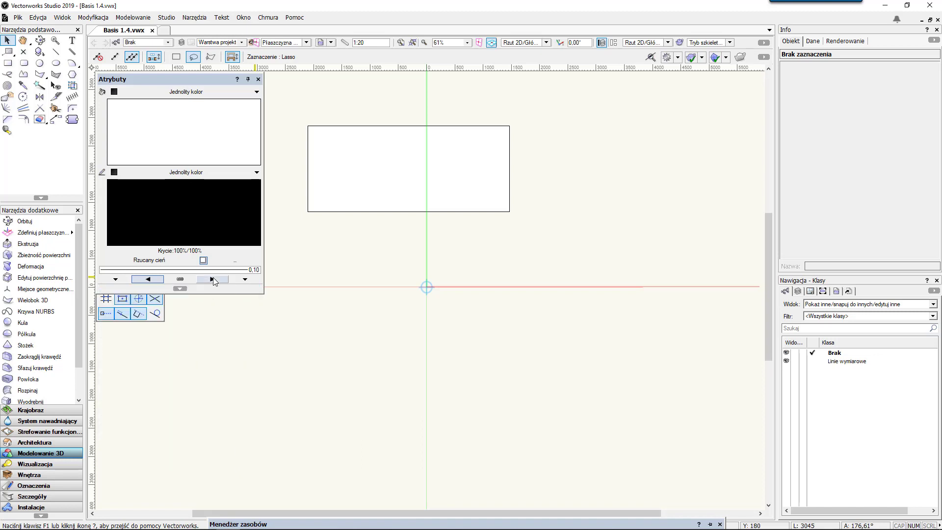
{"action": "left_click", "coordinate": [245, 280]}
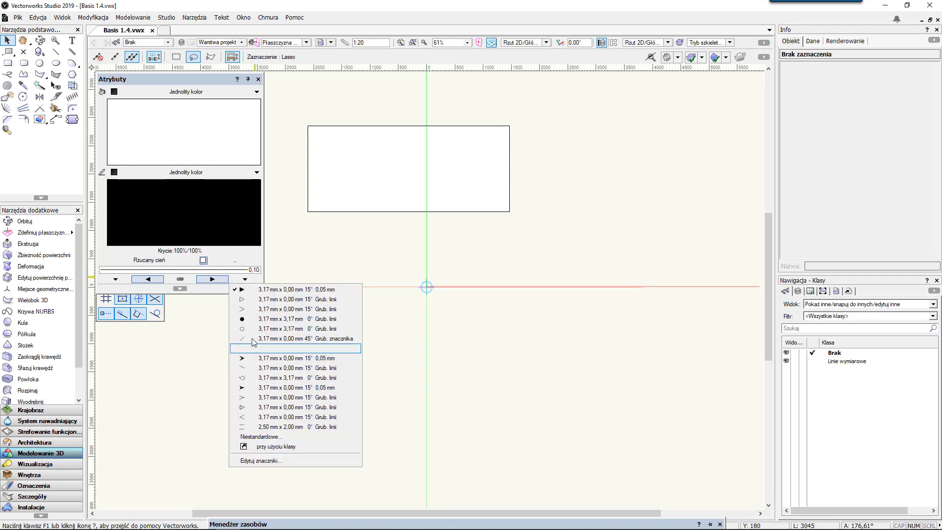
{"action": "left_click", "coordinate": [244, 281]}
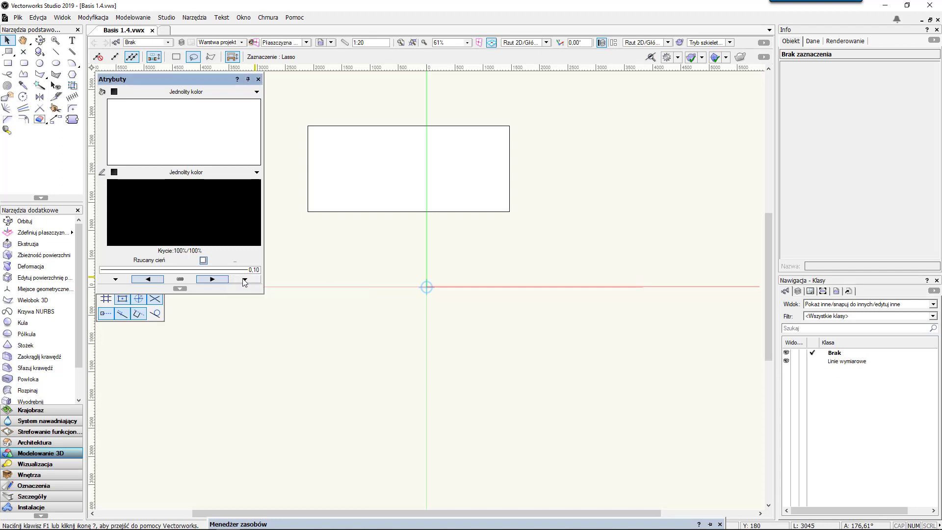
{"action": "left_click", "coordinate": [181, 289]}
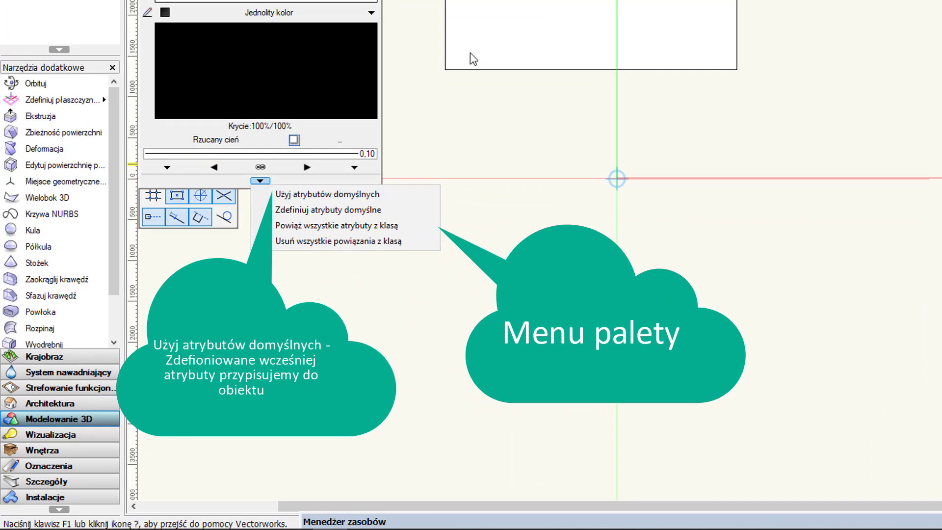
Step: Select the rectangle and apply Użyj atrybutów domyślnych for a 0,05 outline
{"action": "left_click", "coordinate": [470, 68]}
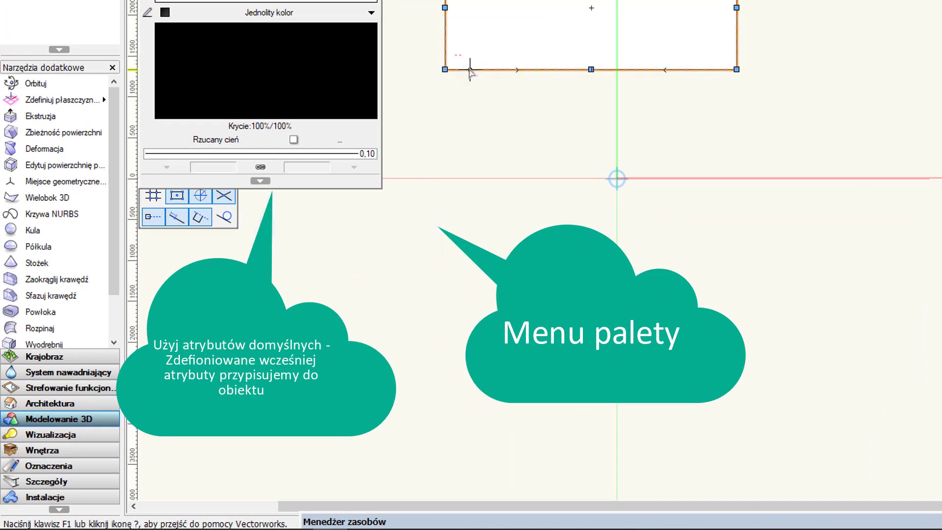
{"action": "left_click", "coordinate": [260, 181]}
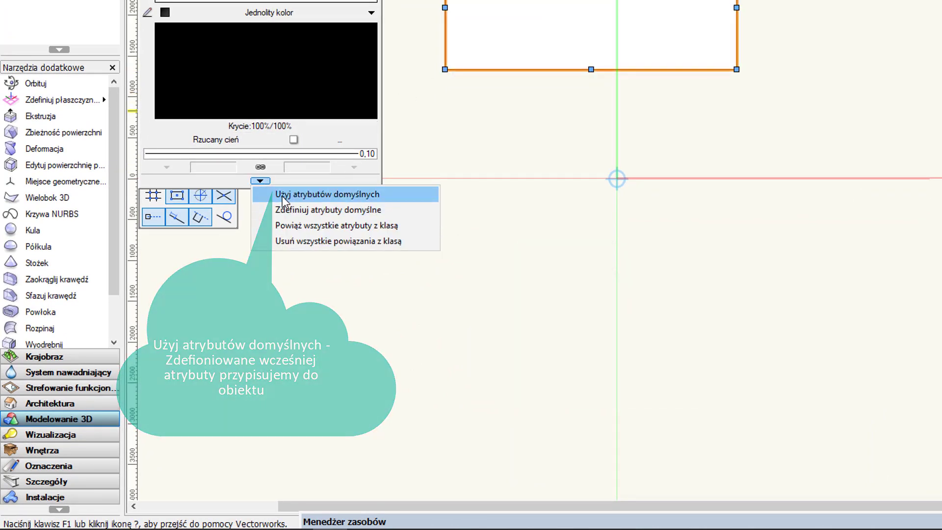
{"action": "left_click", "coordinate": [283, 196]}
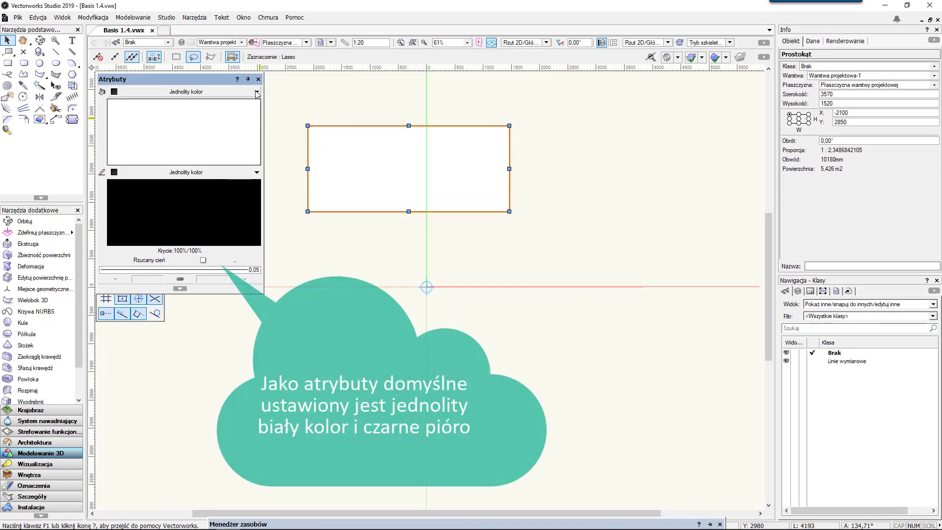
Step: Give the rectangle a Jednolity kolor fill of blue from the Kolor dialog
{"action": "left_click", "coordinate": [256, 92]}
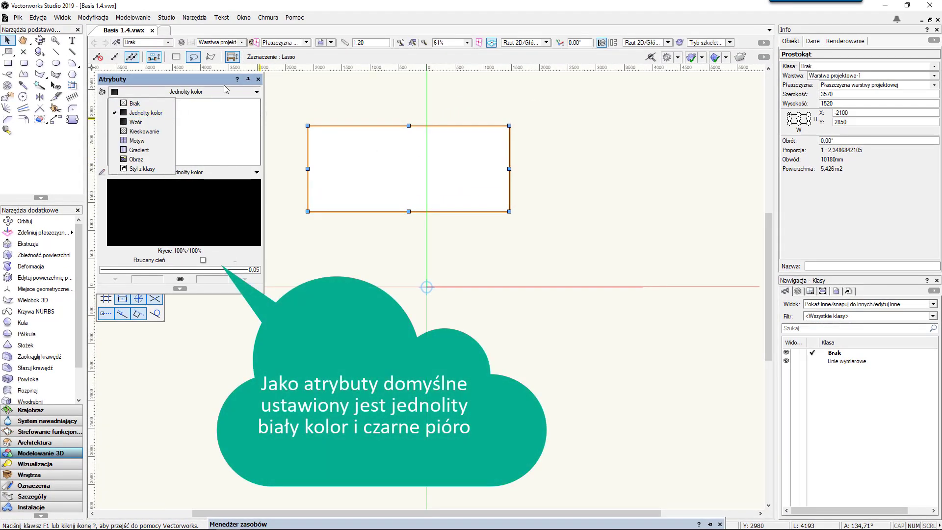
{"action": "left_click", "coordinate": [184, 122]}
{"action": "left_click", "coordinate": [202, 126]}
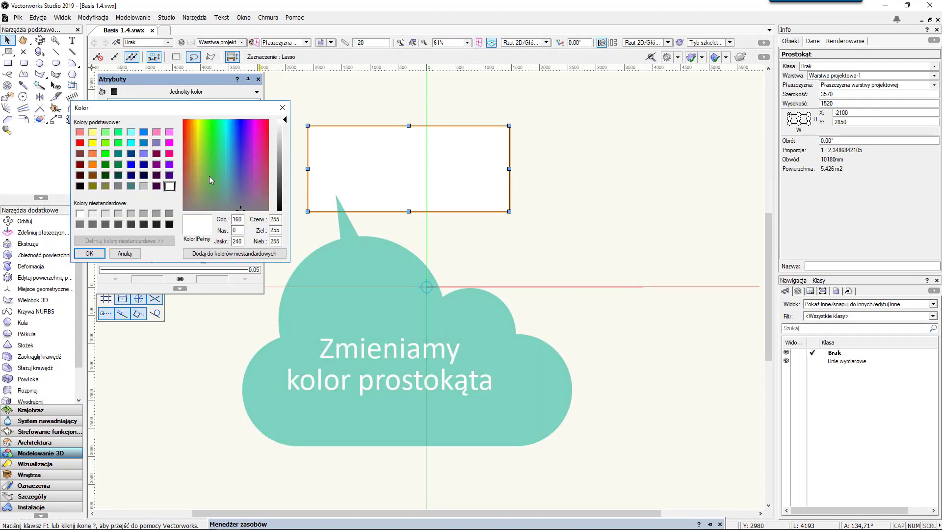
{"action": "left_click", "coordinate": [144, 132]}
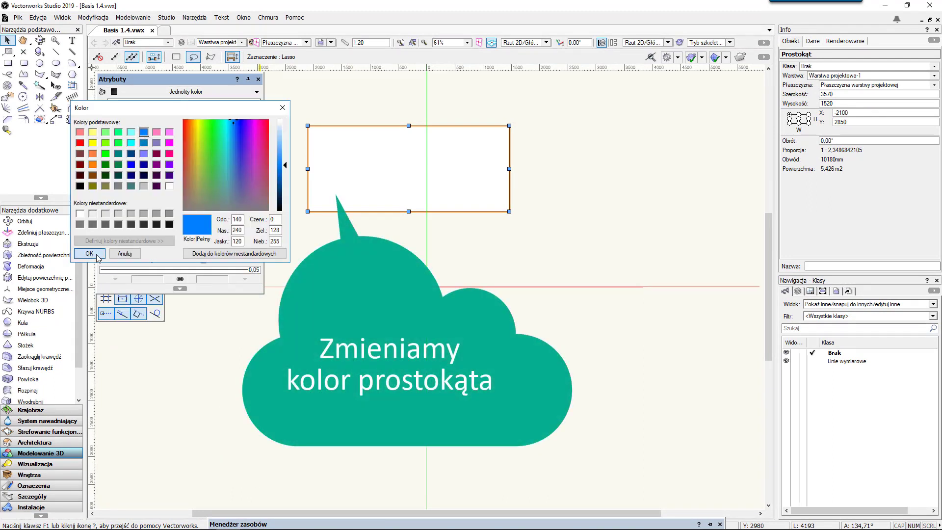
{"action": "left_click", "coordinate": [89, 253]}
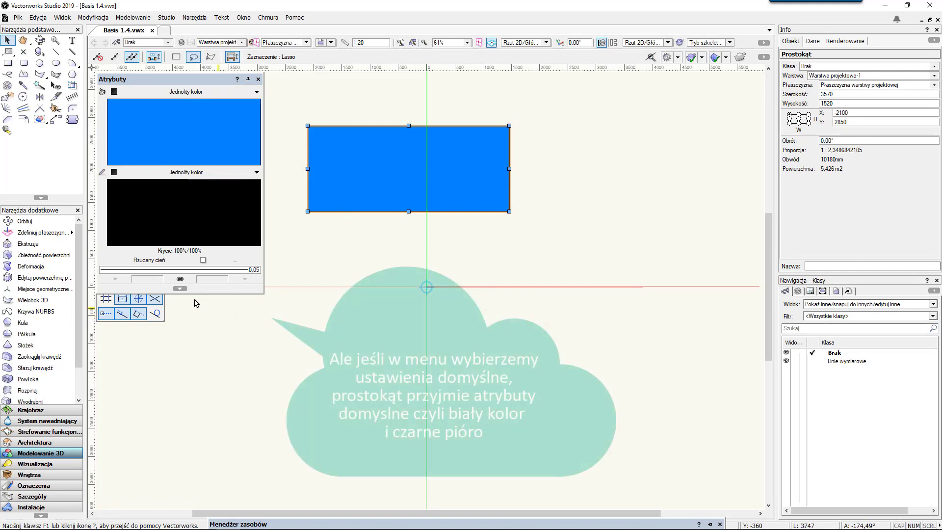
Step: Reapply Użyj atrybutów domyślnych to whiten the fill, then select the Brak class
{"action": "left_click", "coordinate": [182, 290]}
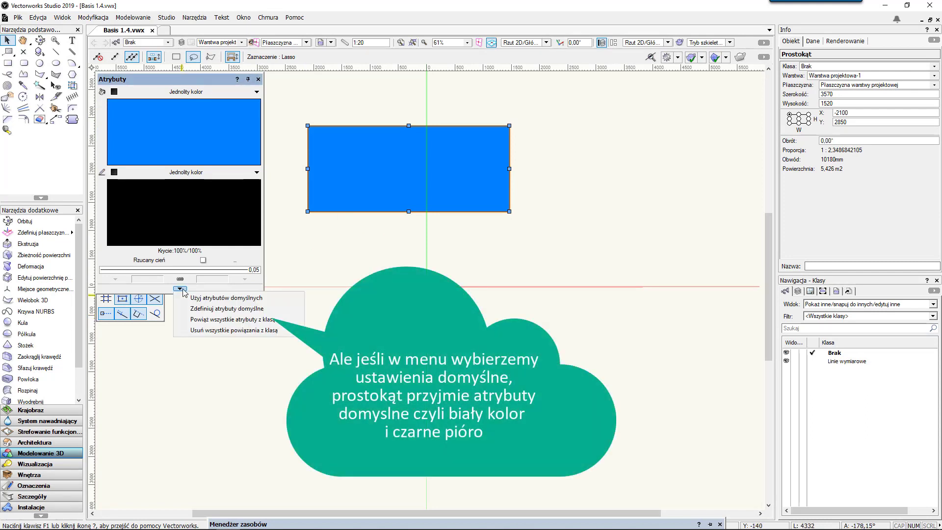
{"action": "left_click", "coordinate": [187, 301]}
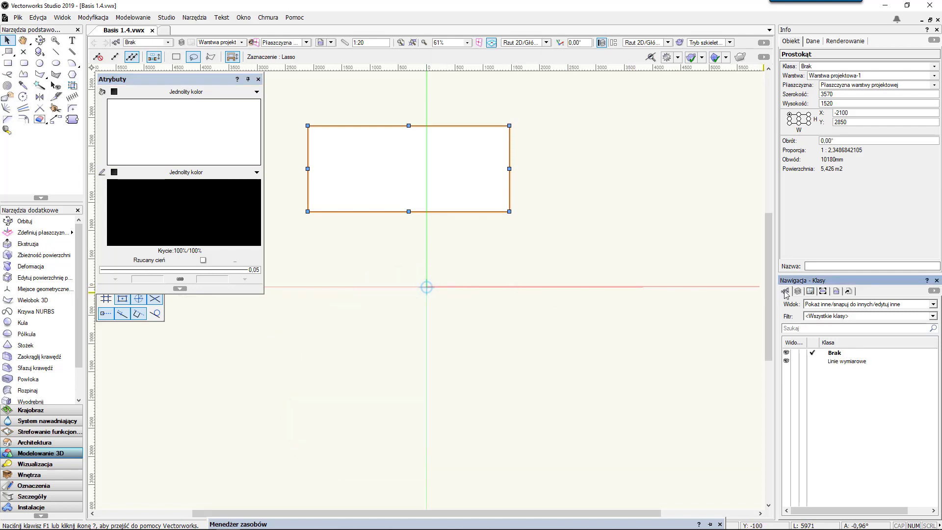
{"action": "left_click", "coordinate": [838, 355]}
Step: In Edytuj klasy, set the Brak class fill colour to orange and save
{"action": "right_click", "coordinate": [839, 356]}
{"action": "left_click", "coordinate": [859, 374]}
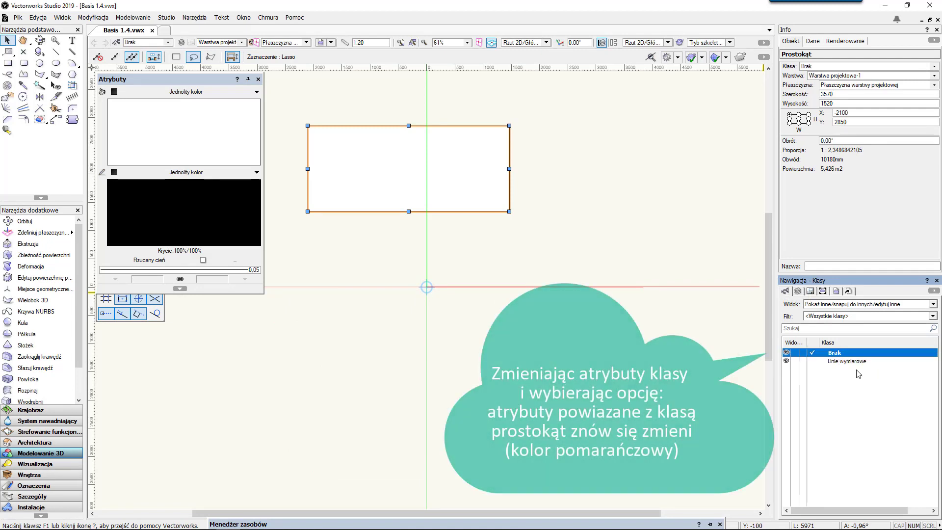
{"action": "left_click", "coordinate": [482, 185]}
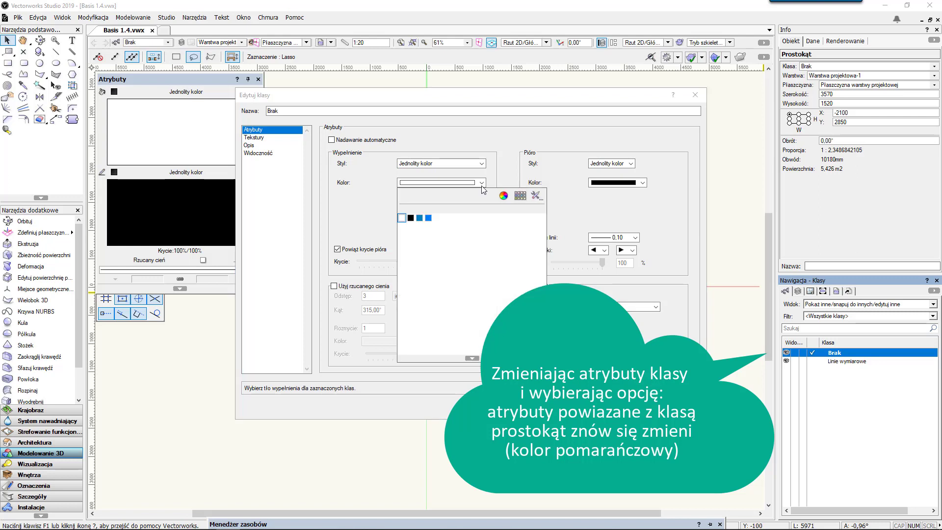
{"action": "left_click", "coordinate": [504, 197]}
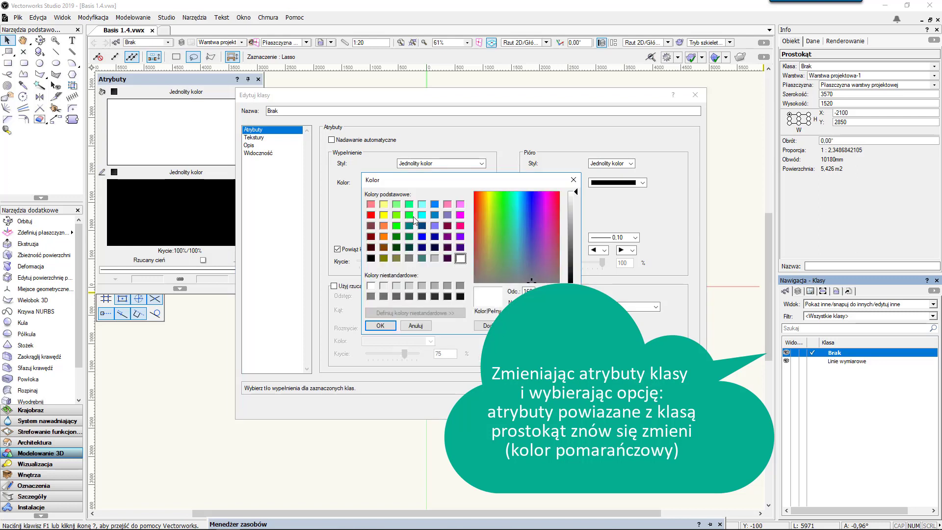
{"action": "left_click", "coordinate": [385, 226]}
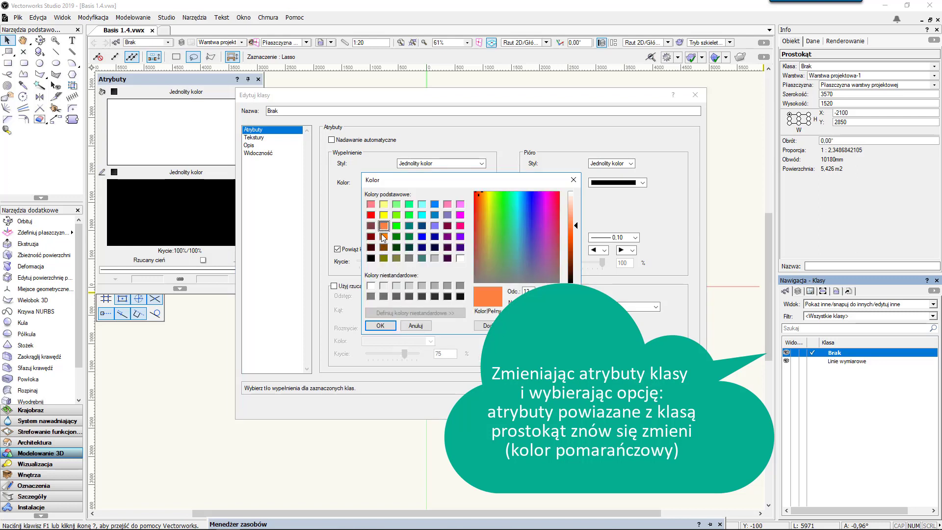
{"action": "left_click", "coordinate": [381, 325]}
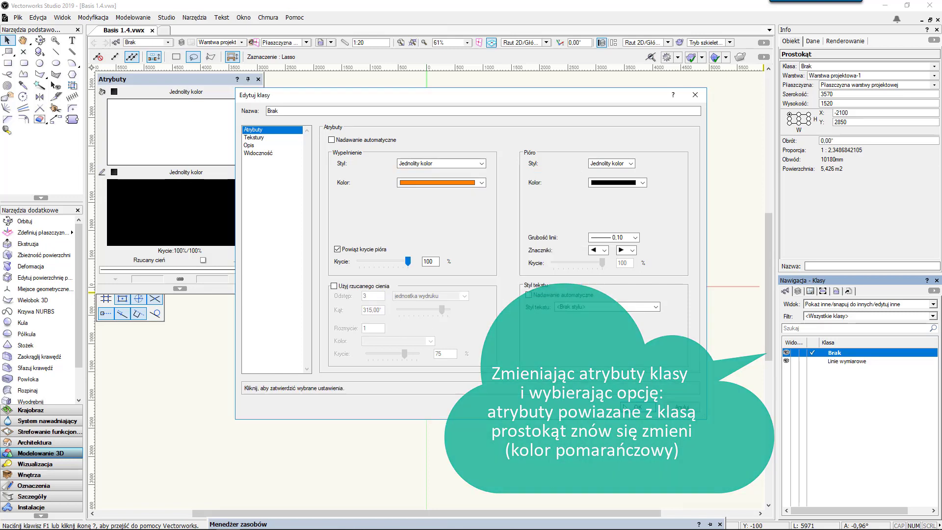
{"action": "left_click", "coordinate": [638, 407]}
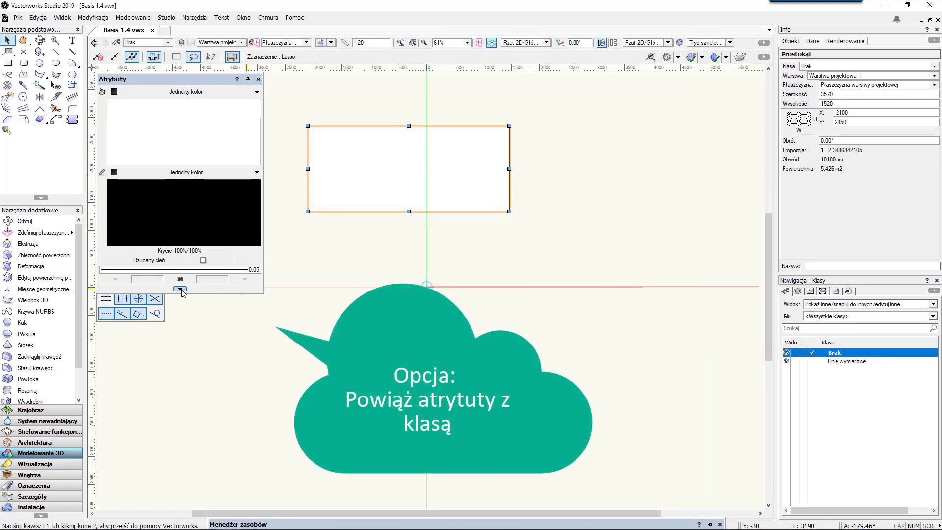
Step: Link all the rectangle's attributes to class Brak, then remove all class links, keeping orange
{"action": "left_click", "coordinate": [180, 289]}
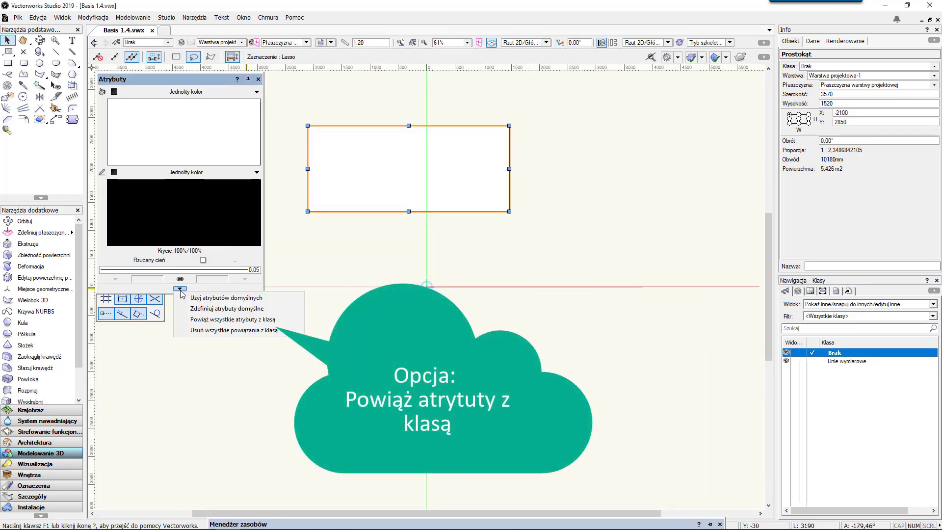
{"action": "left_click", "coordinate": [200, 320]}
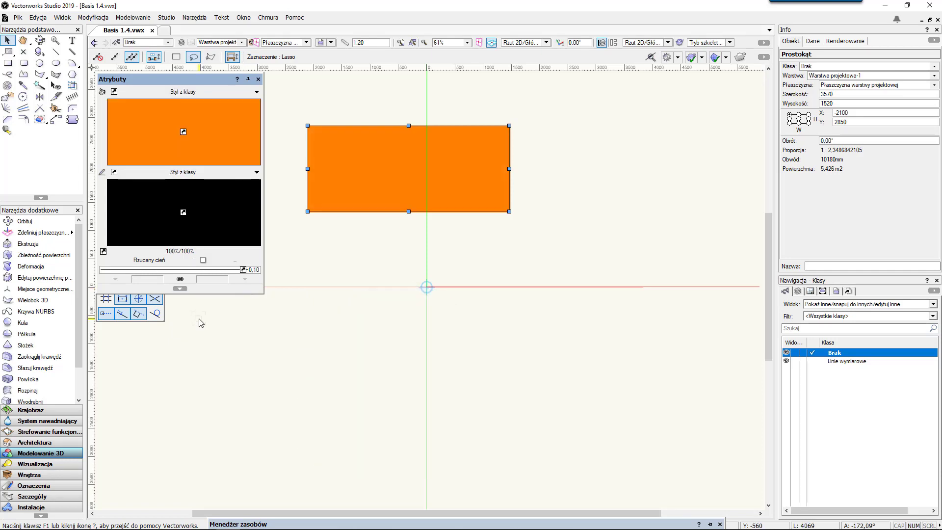
{"action": "left_click", "coordinate": [183, 292]}
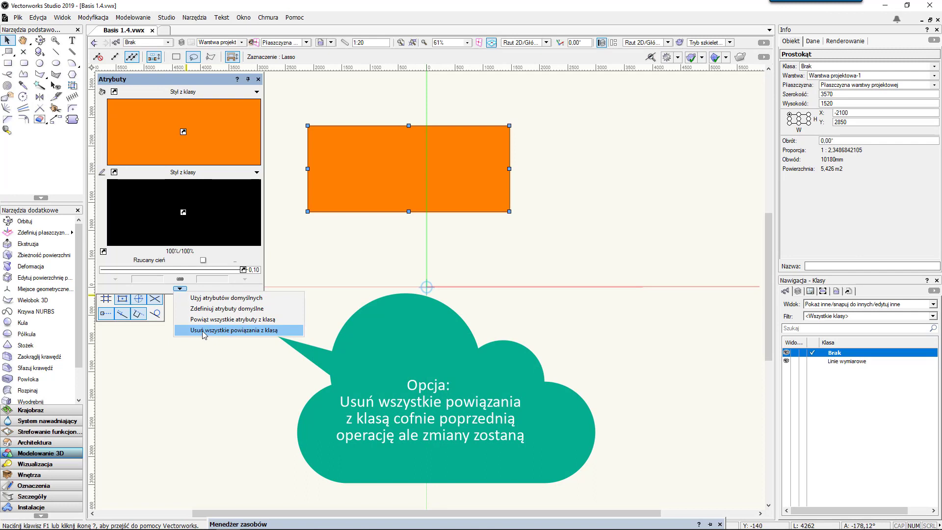
{"action": "left_click", "coordinate": [202, 331]}
{"action": "left_click", "coordinate": [335, 260]}
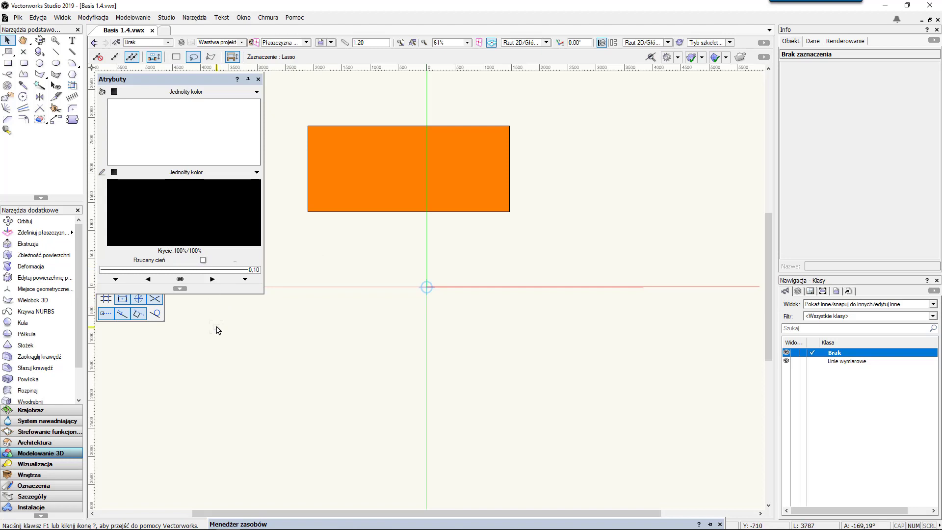
Step: Reset the orange rectangle to the default attributes, then clear the selection
{"action": "left_click", "coordinate": [180, 289]}
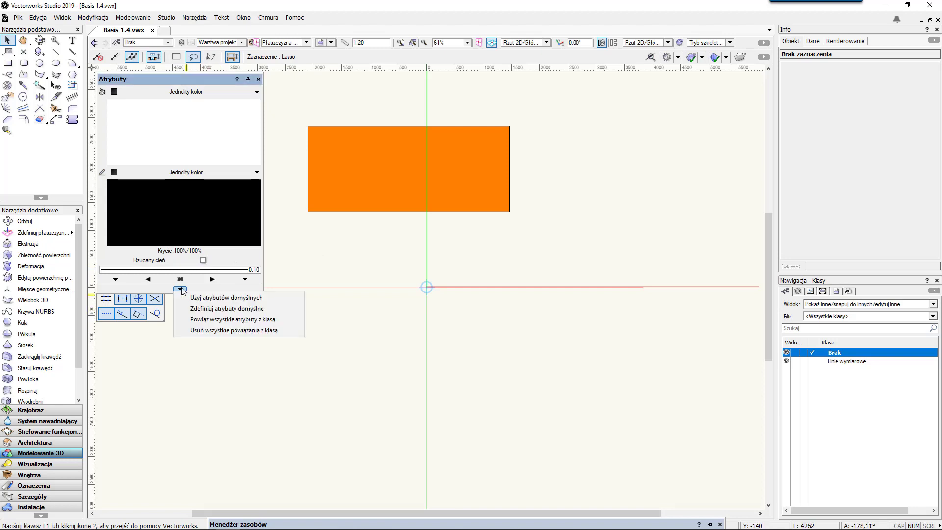
{"action": "left_click", "coordinate": [332, 214]}
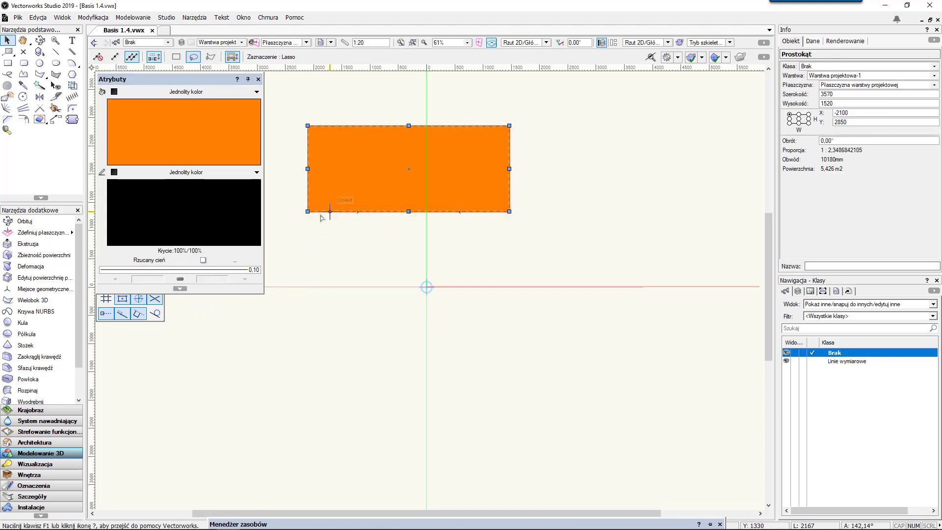
{"action": "left_click", "coordinate": [180, 289]}
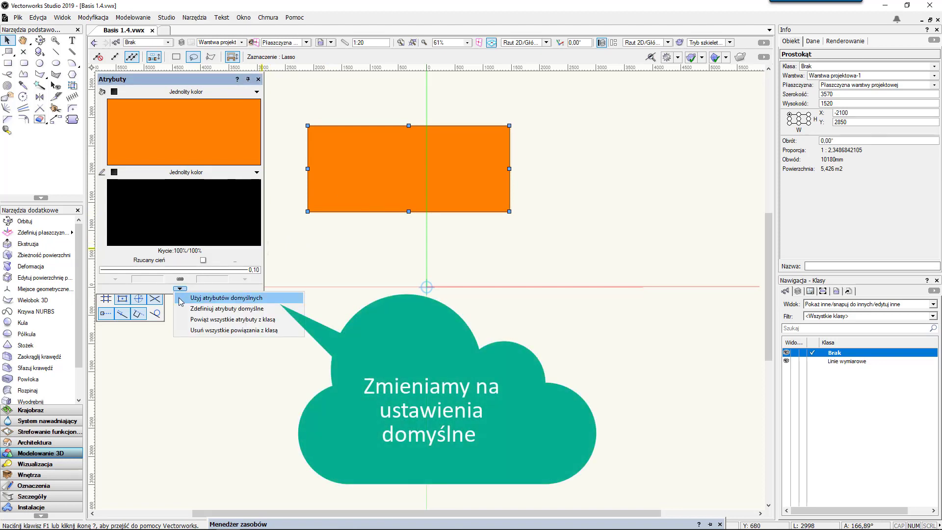
{"action": "left_click", "coordinate": [181, 299]}
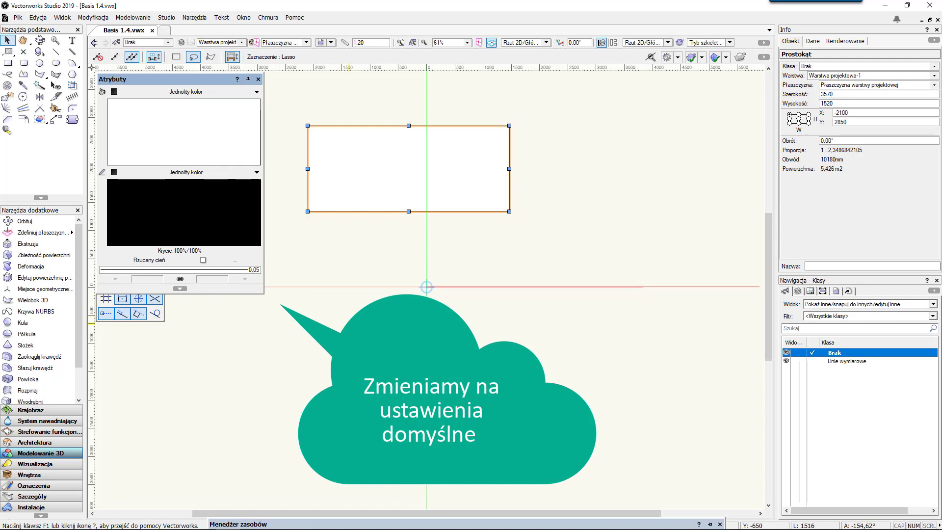
{"action": "left_click", "coordinate": [370, 242]}
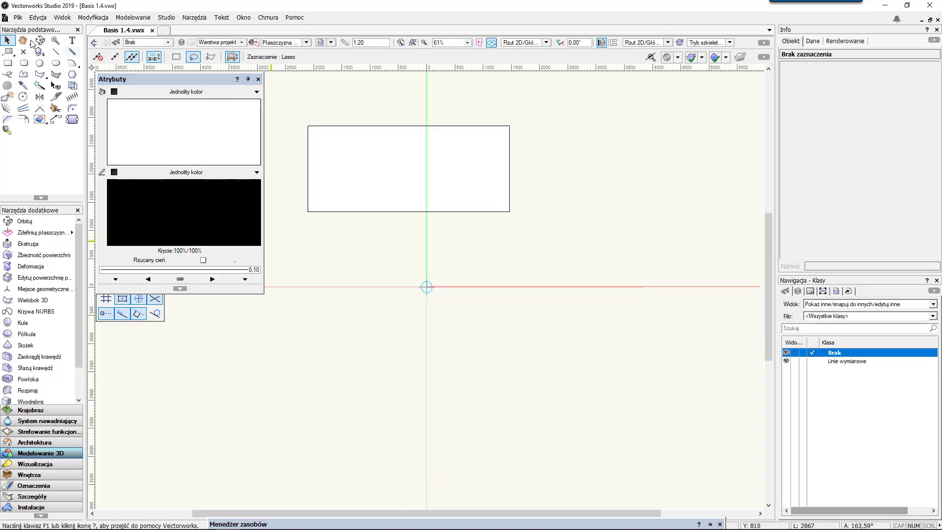
Step: Define the default attributes with a solid red fill
{"action": "left_click", "coordinate": [180, 289]}
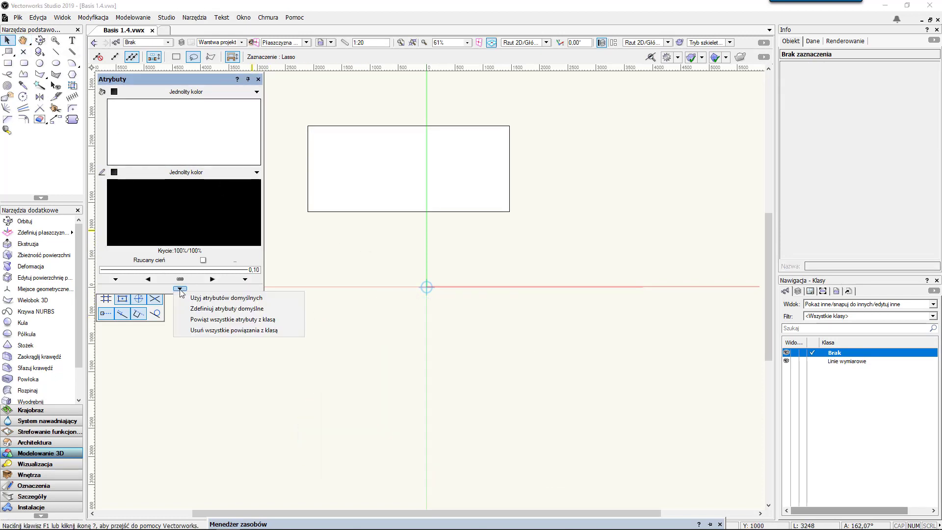
{"action": "left_click", "coordinate": [187, 310]}
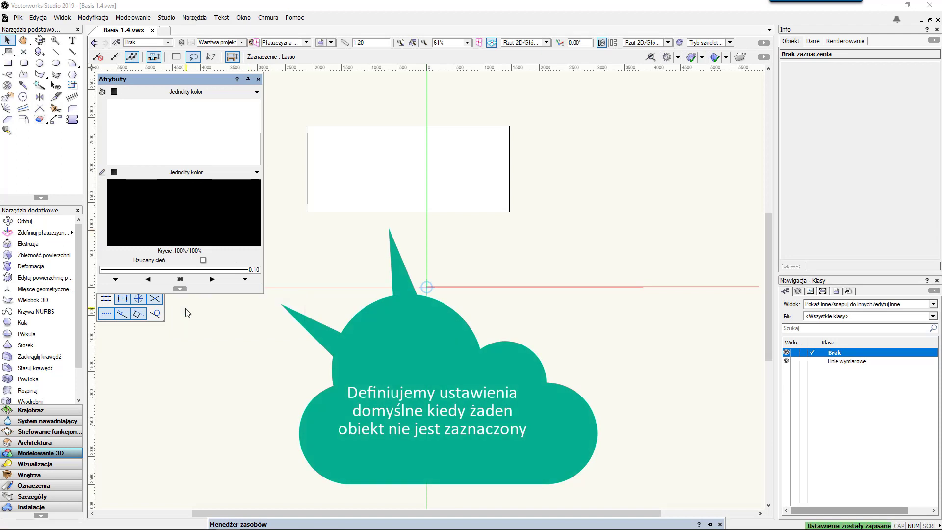
{"action": "left_click", "coordinate": [196, 114]}
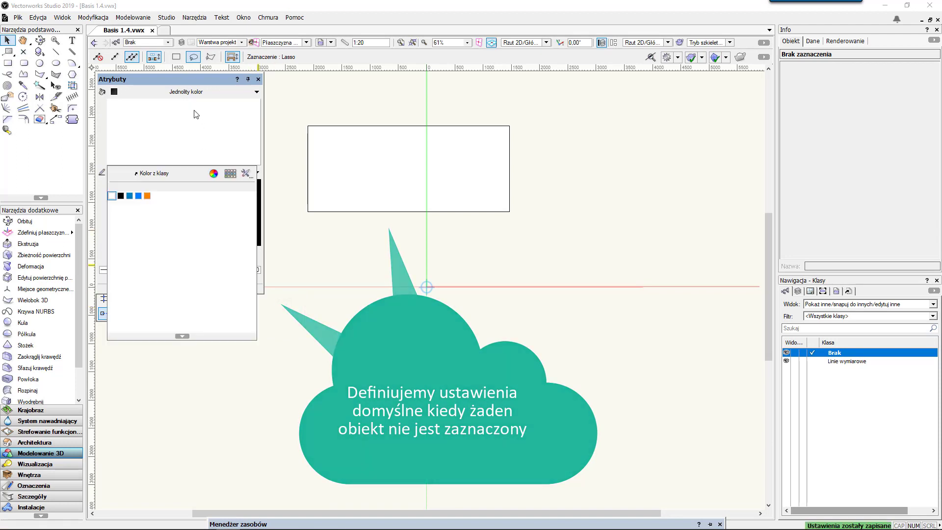
{"action": "left_click", "coordinate": [211, 175]}
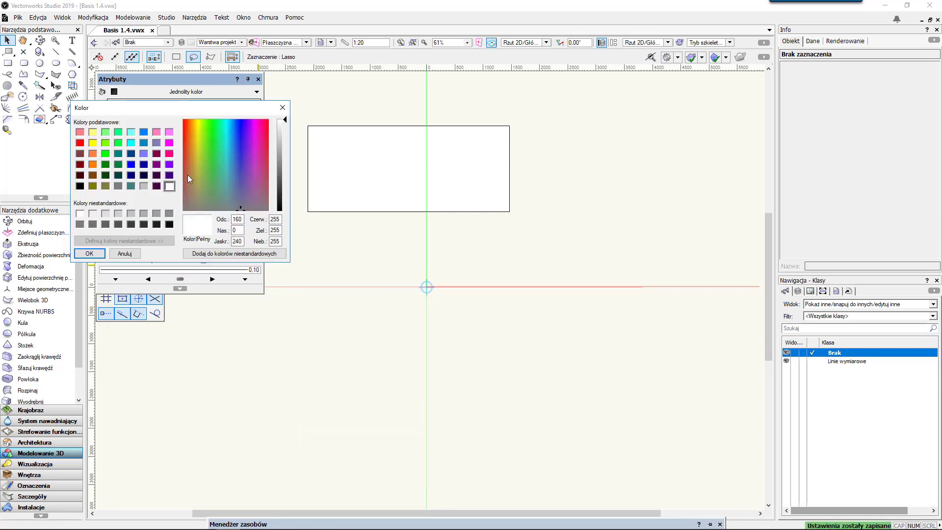
{"action": "left_click", "coordinate": [79, 143]}
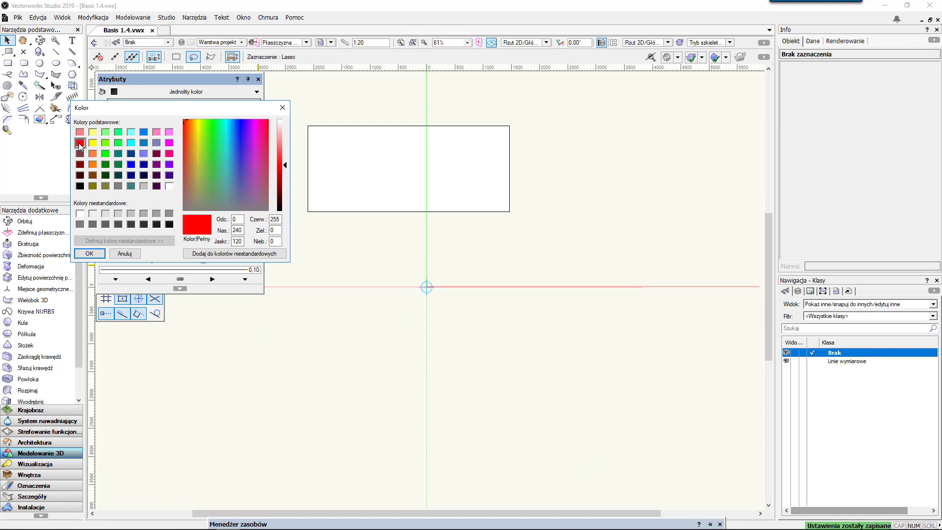
{"action": "left_click", "coordinate": [90, 253]}
Step: Reselect the rectangle and apply the red default attributes to it
{"action": "left_click", "coordinate": [322, 202]}
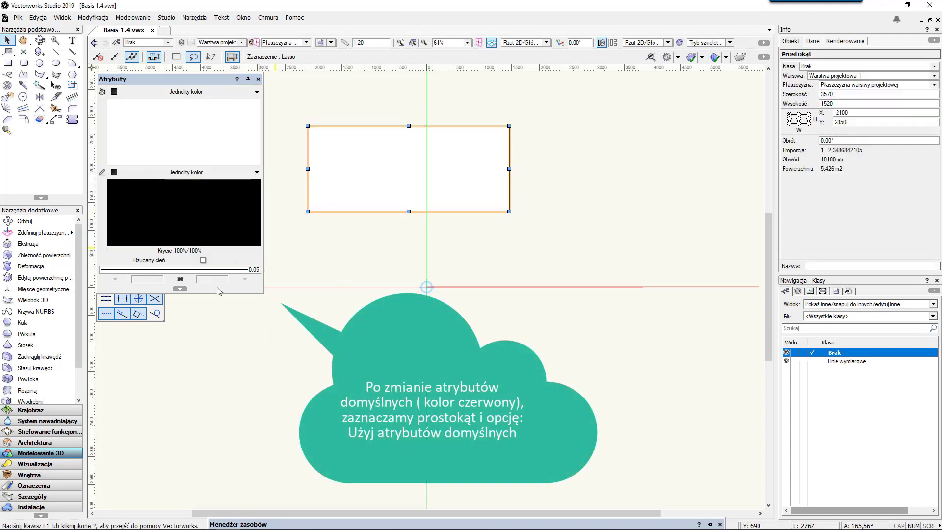
{"action": "left_click", "coordinate": [178, 291]}
{"action": "left_click", "coordinate": [192, 297]}
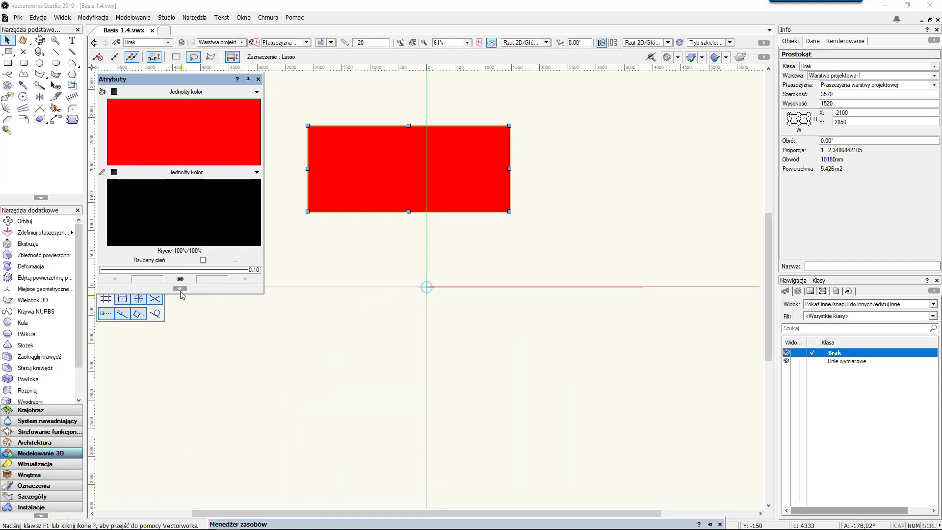
Step: Link all the rectangle's attributes to the Brak class, turning it orange, then remove the class links
{"action": "left_click", "coordinate": [180, 289]}
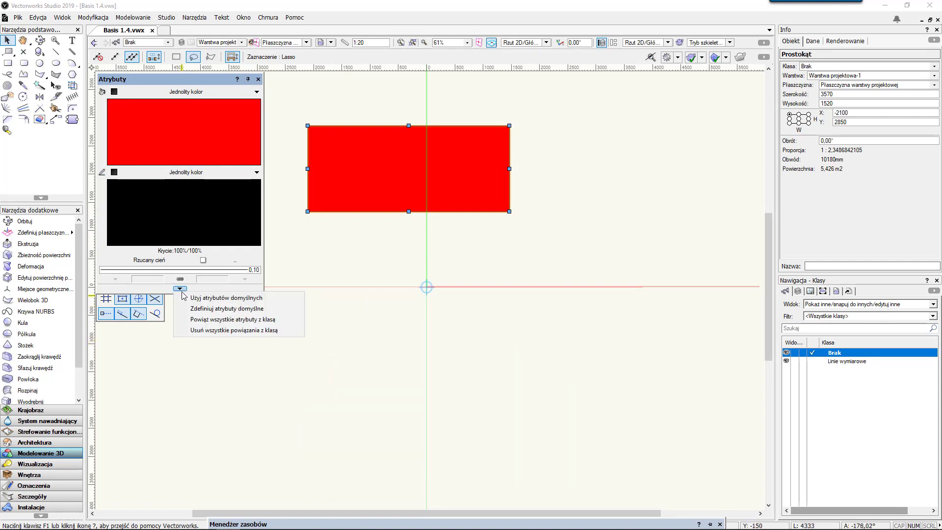
{"action": "left_click", "coordinate": [227, 320]}
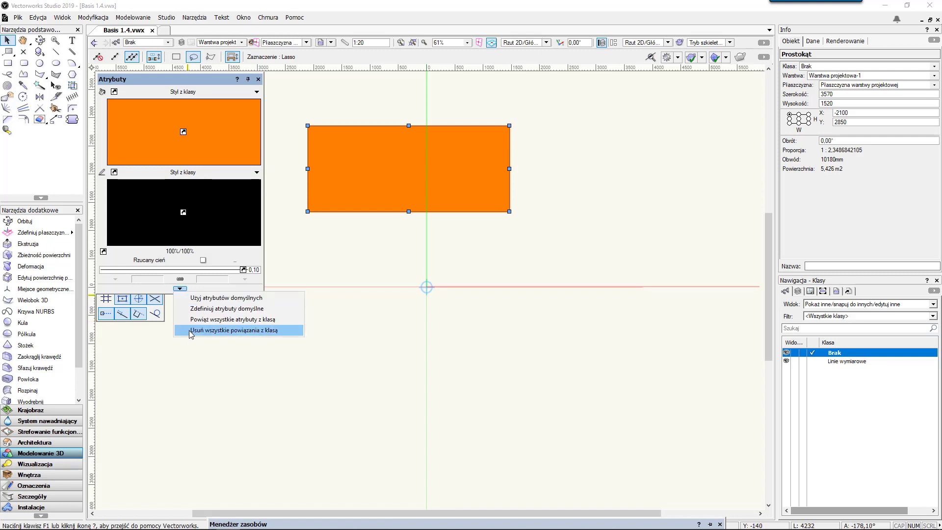
{"action": "left_click", "coordinate": [191, 331]}
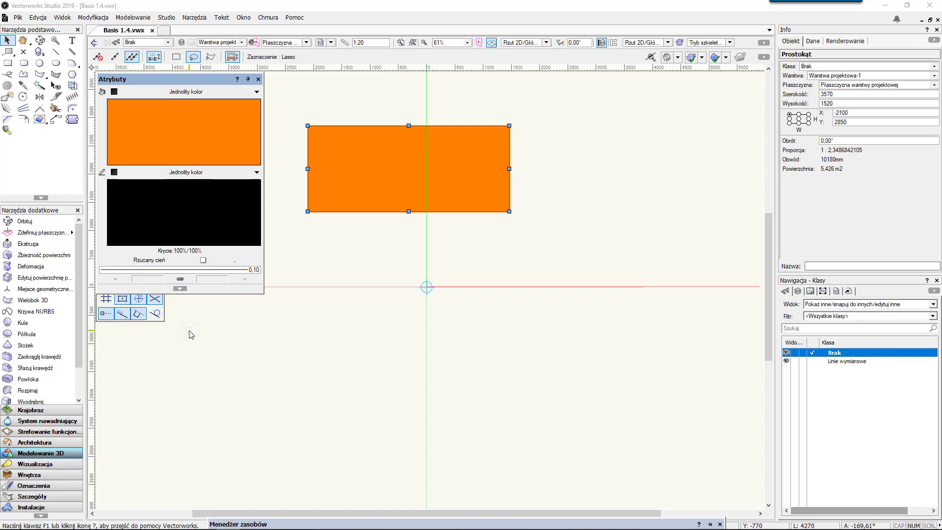
Step: Give the rectangle a white fill and clear the selection
{"action": "left_click", "coordinate": [234, 120]}
{"action": "left_click", "coordinate": [114, 198]}
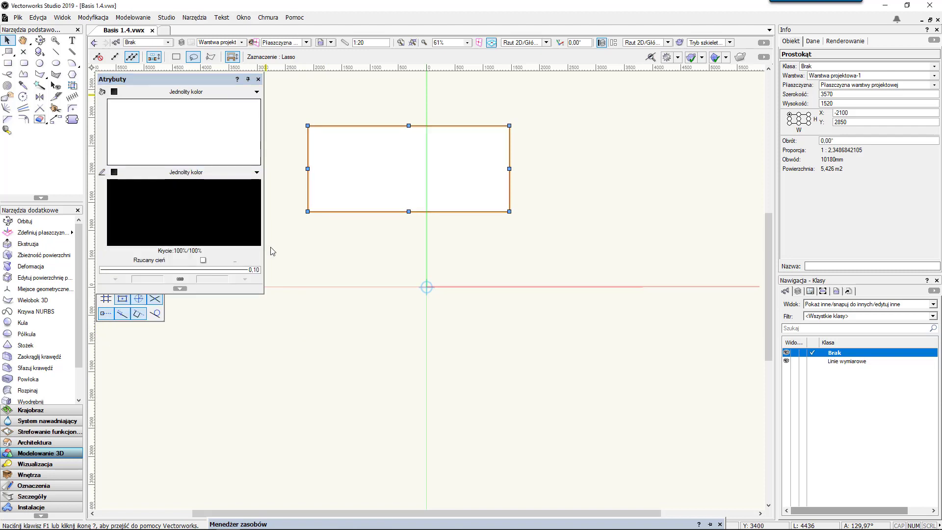
{"action": "left_click", "coordinate": [361, 271]}
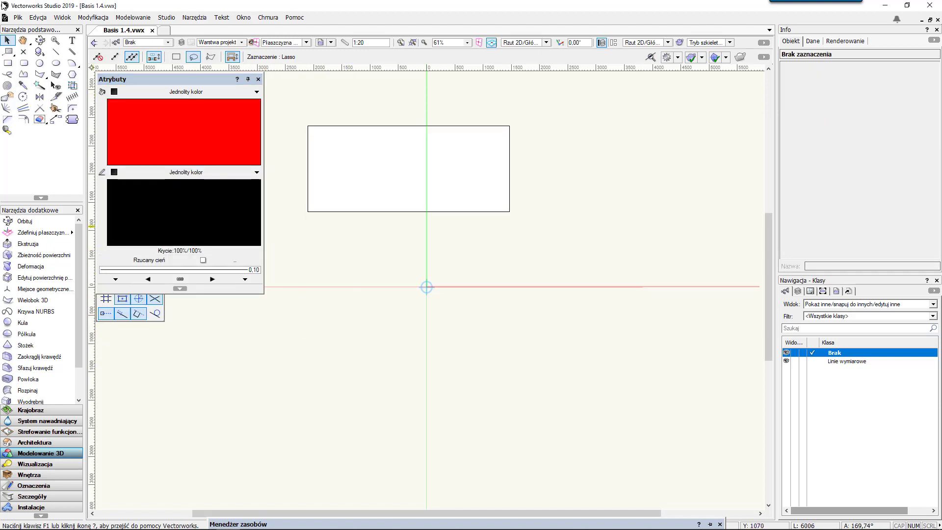
Step: Draw two red-filled squares side by side below the white rectangle with the Rectangle tool
{"action": "left_click", "coordinate": [8, 63]}
{"action": "left_click", "coordinate": [312, 248]}
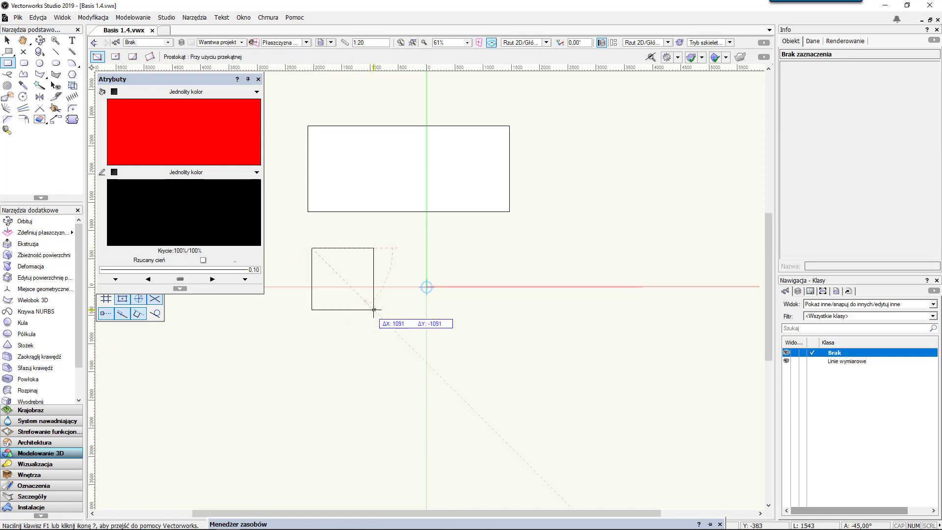
{"action": "left_click", "coordinate": [376, 312]}
{"action": "left_click", "coordinate": [436, 248]}
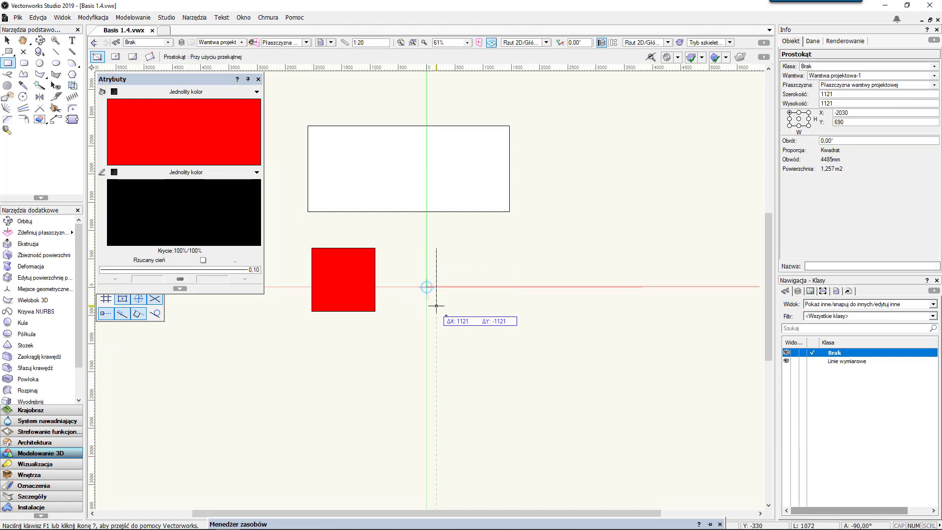
{"action": "left_click", "coordinate": [502, 314]}
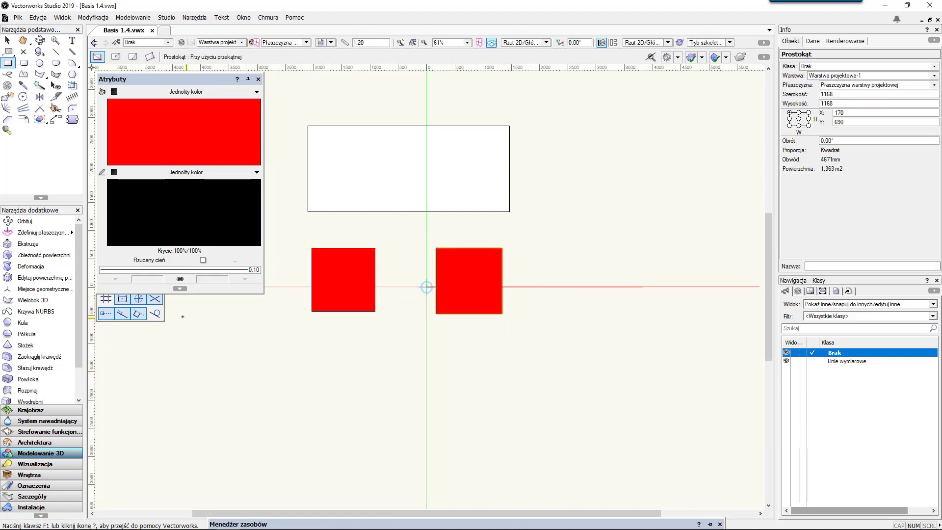
Step: Select both squares, link their attributes to the Brak class, then remove the class links
{"action": "key", "text": "x"}
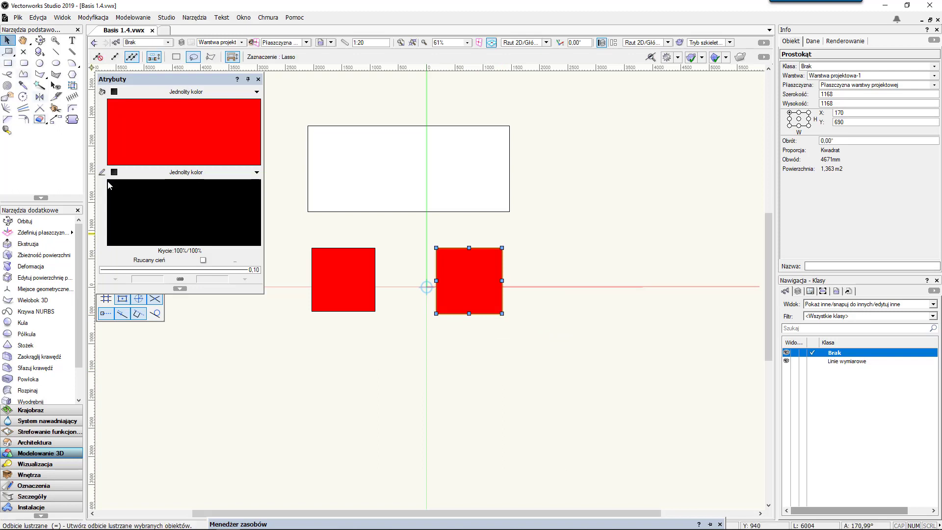
{"action": "left_click", "coordinate": [353, 300], "text": "shift"}
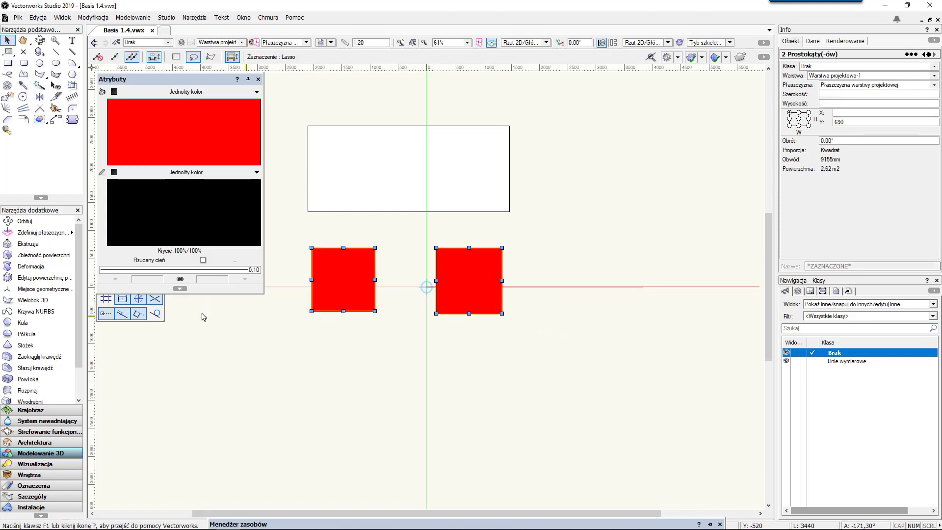
{"action": "left_click", "coordinate": [180, 289]}
{"action": "left_click", "coordinate": [185, 324]}
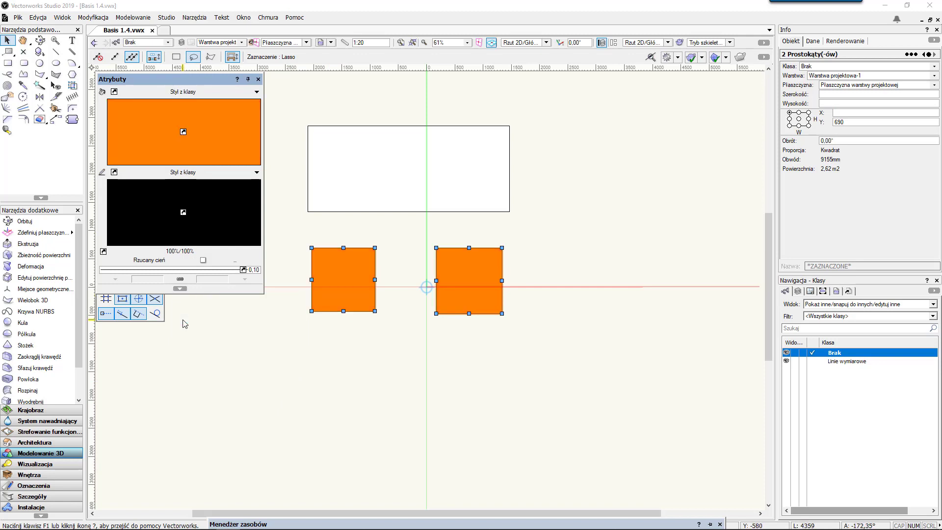
{"action": "left_click", "coordinate": [181, 291]}
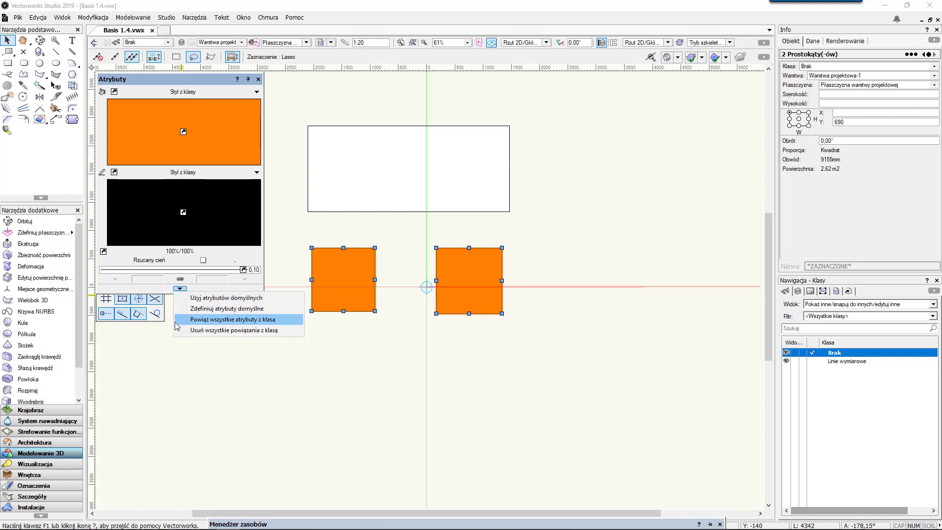
{"action": "left_click", "coordinate": [183, 332]}
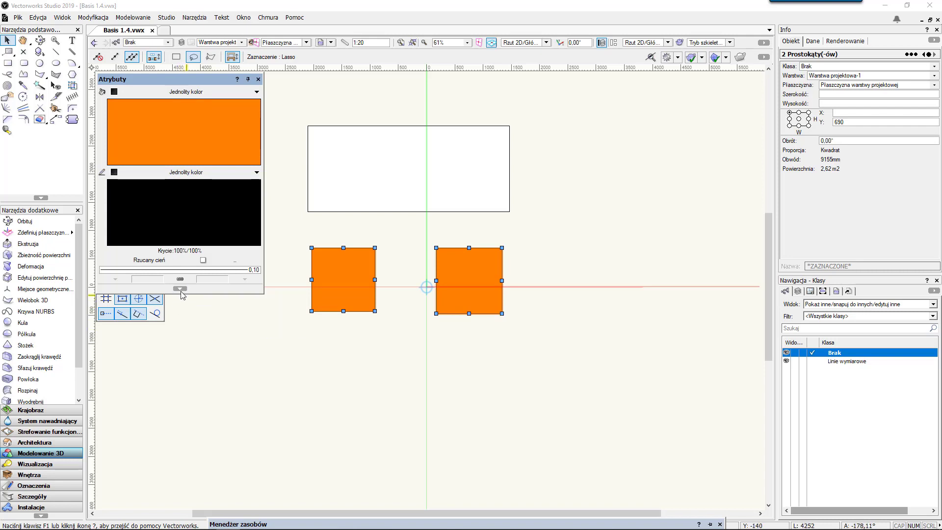
Step: Reselect both orange squares and give them a white fill
{"action": "left_click", "coordinate": [277, 325]}
{"action": "left_click", "coordinate": [340, 293]}
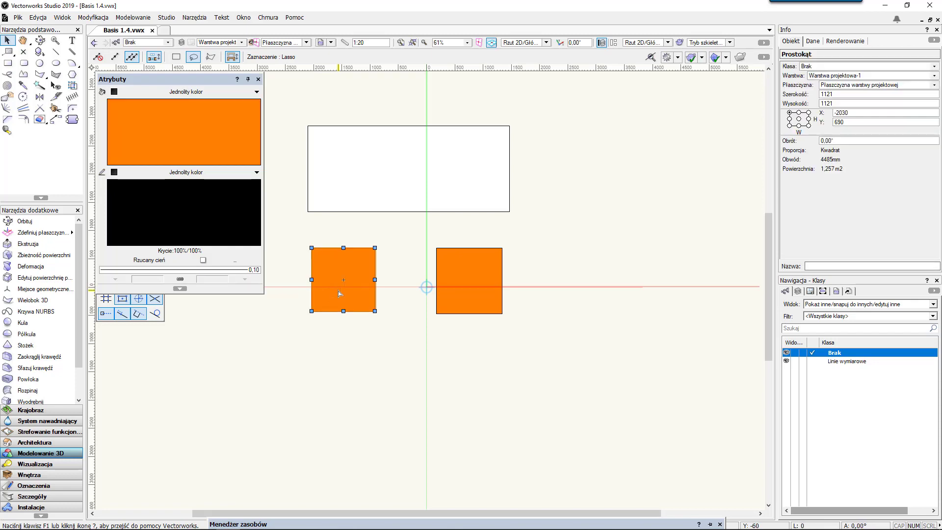
{"action": "left_click", "coordinate": [468, 281], "text": "shift"}
{"action": "left_click", "coordinate": [227, 128]}
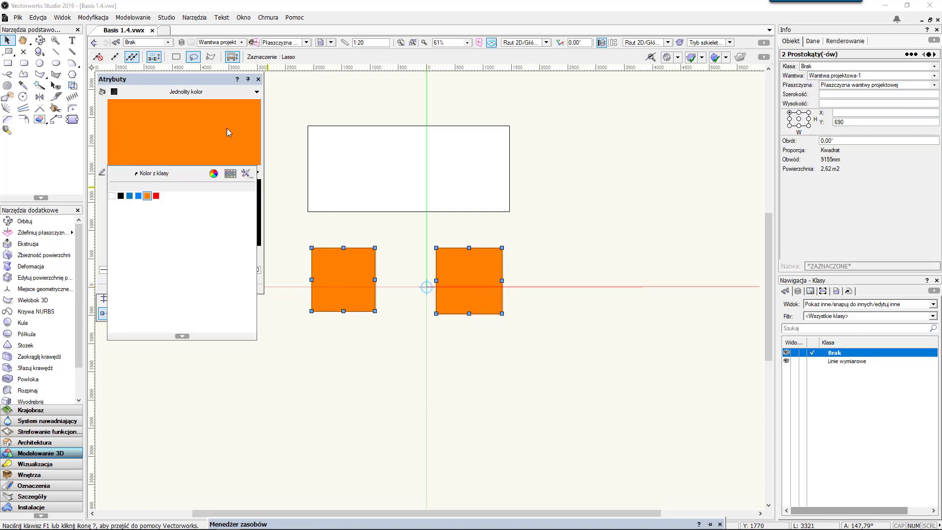
{"action": "left_click", "coordinate": [113, 197]}
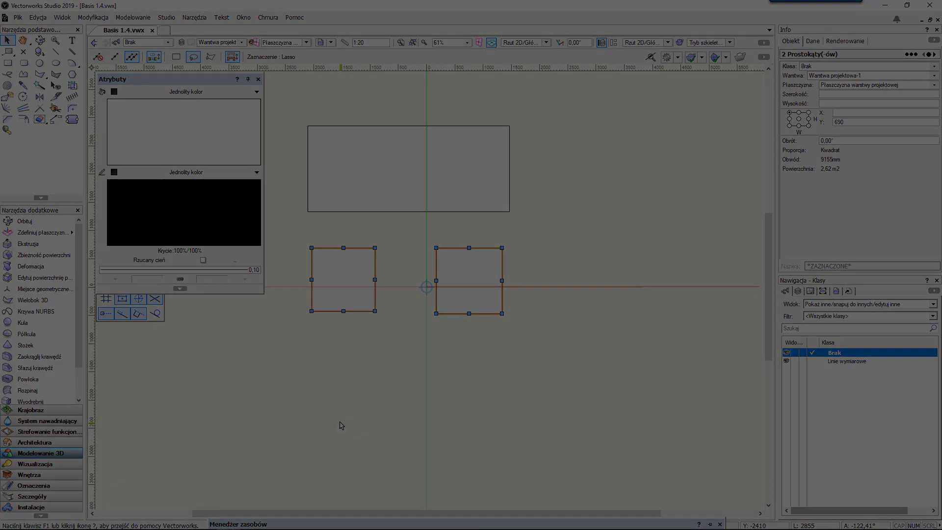